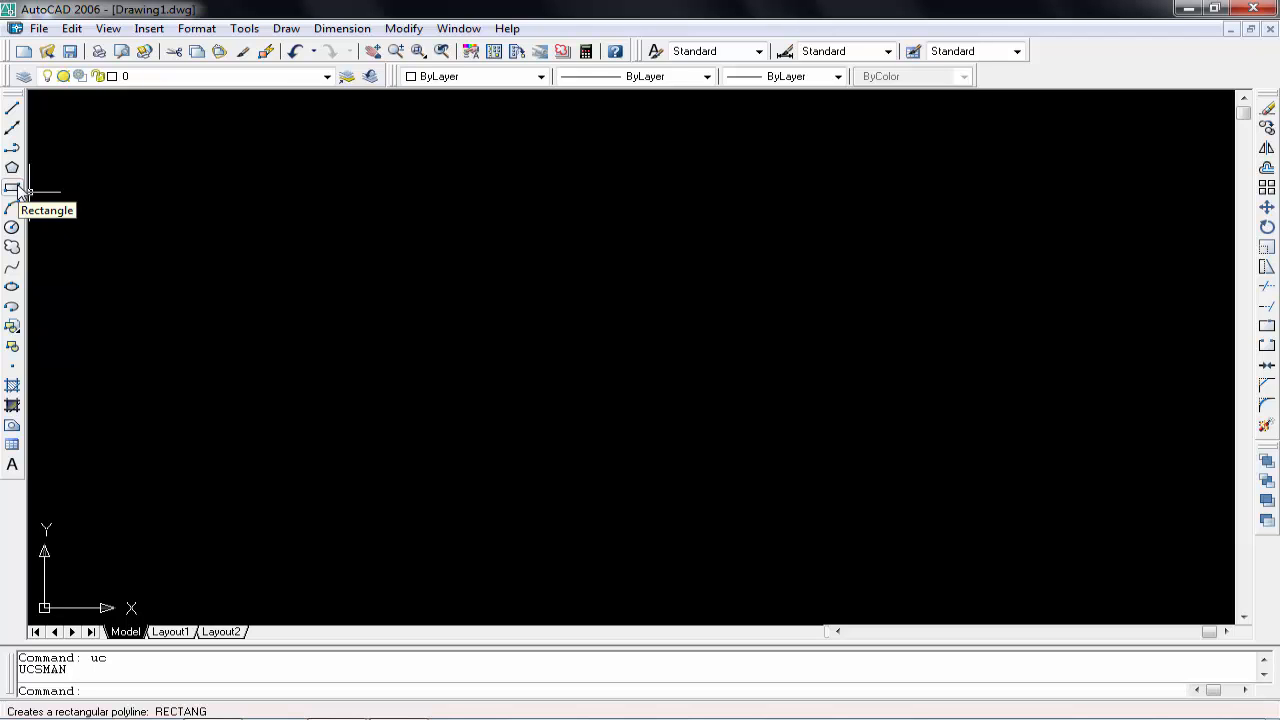
Draw a rectangle whose opposite corner lies 4' diagonally down and right from its first corner
click(11, 192)
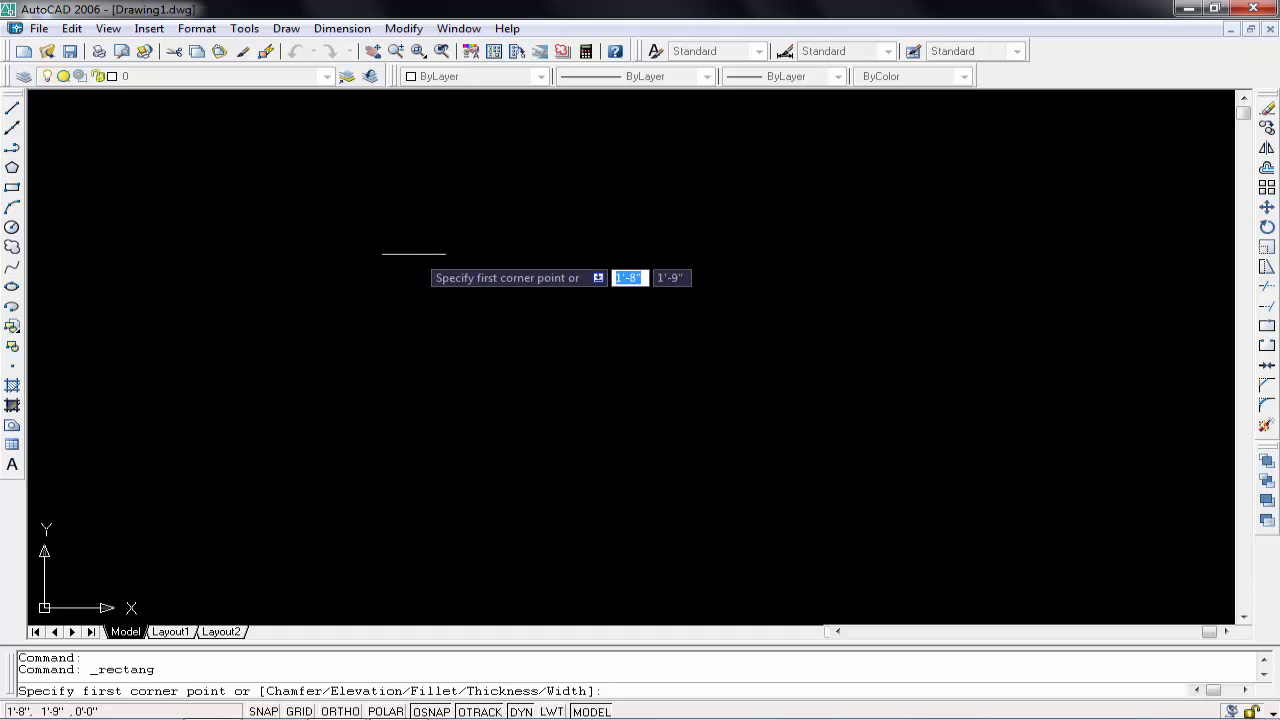
click(322, 220)
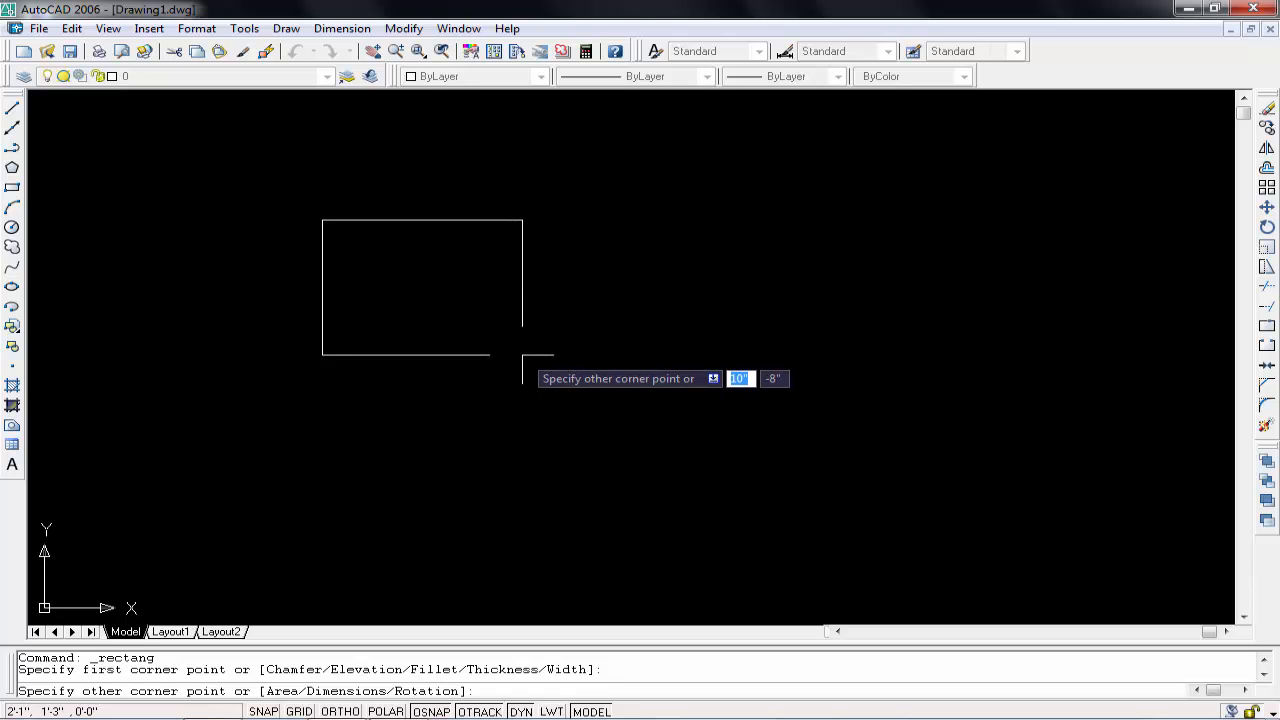
text(4')
key(Return)
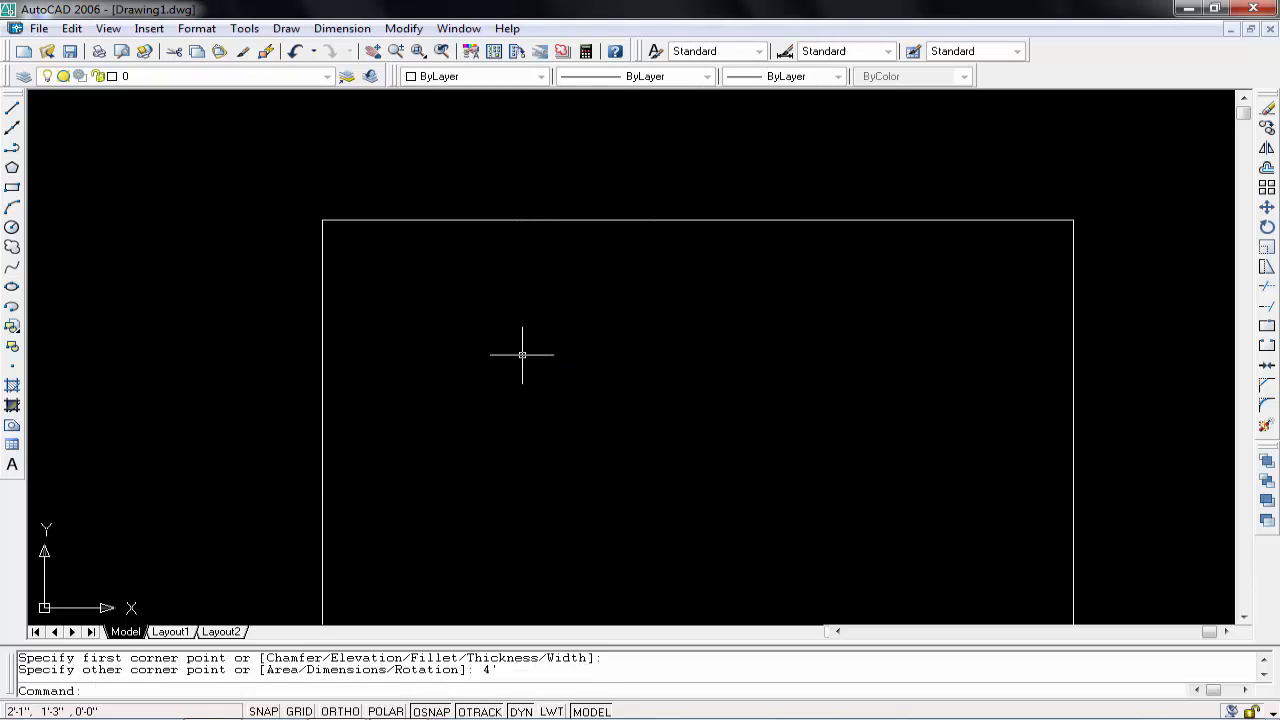
scroll(522, 354, down, 3)
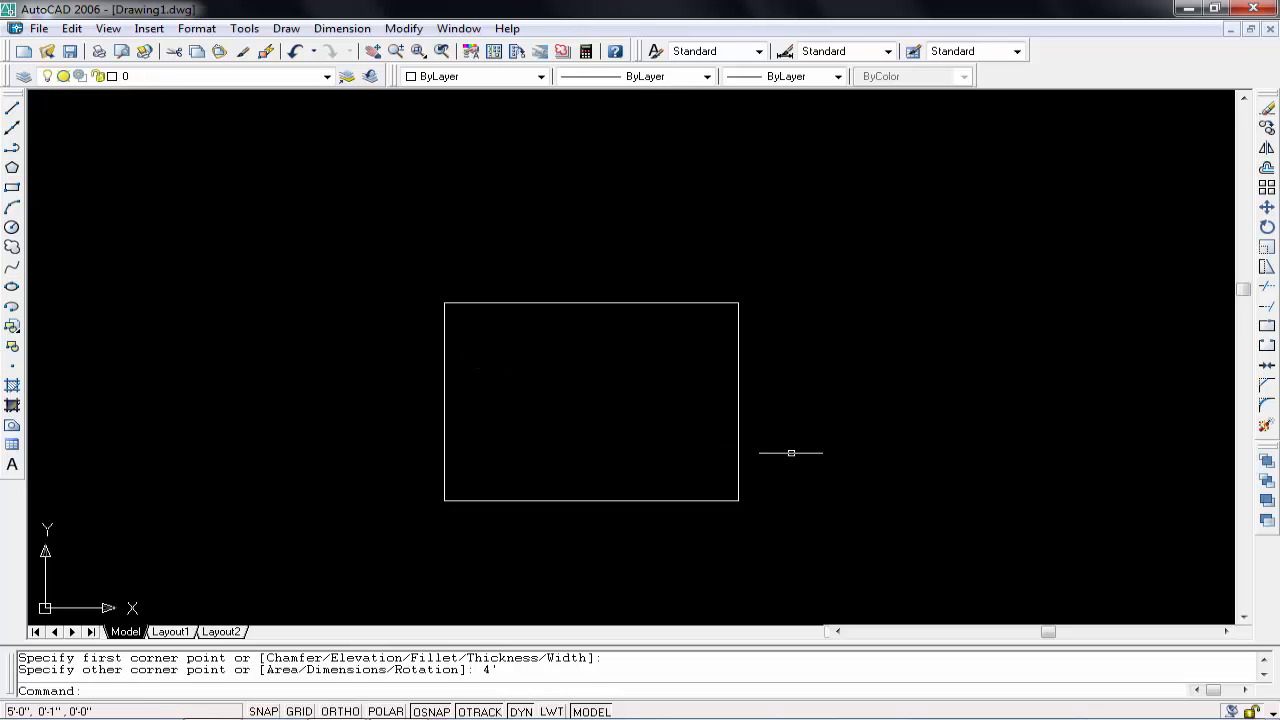
scroll(790, 447, up, 2)
scroll(678, 388, down, 3)
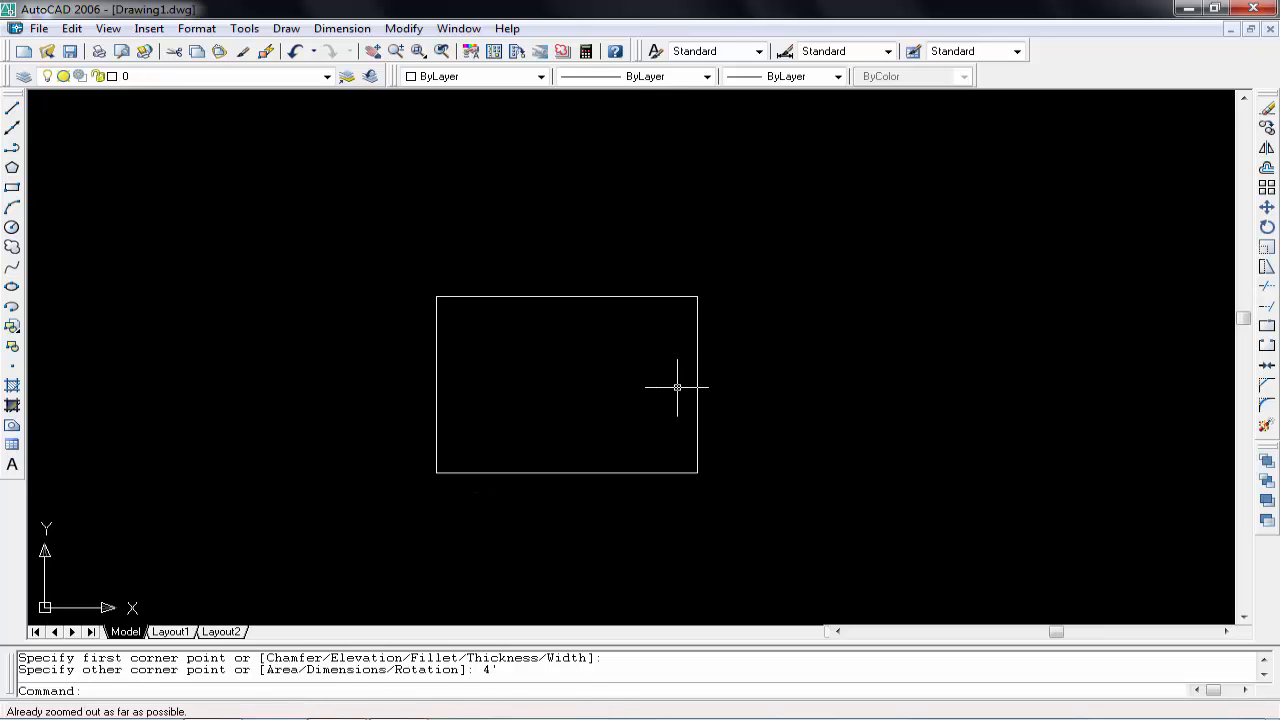
Choose the rectangle as the object to mirror and set the mirror line's first point at its upper-right corner
click(1267, 148)
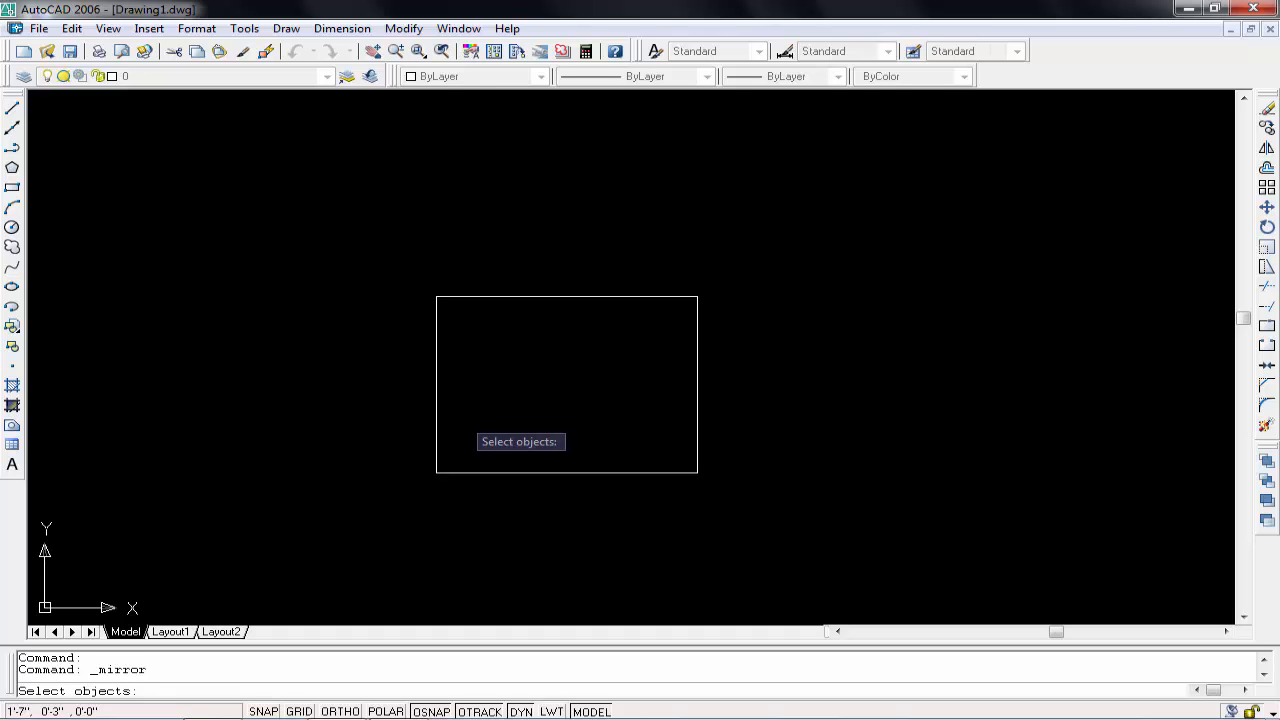
click(435, 406)
click(435, 406)
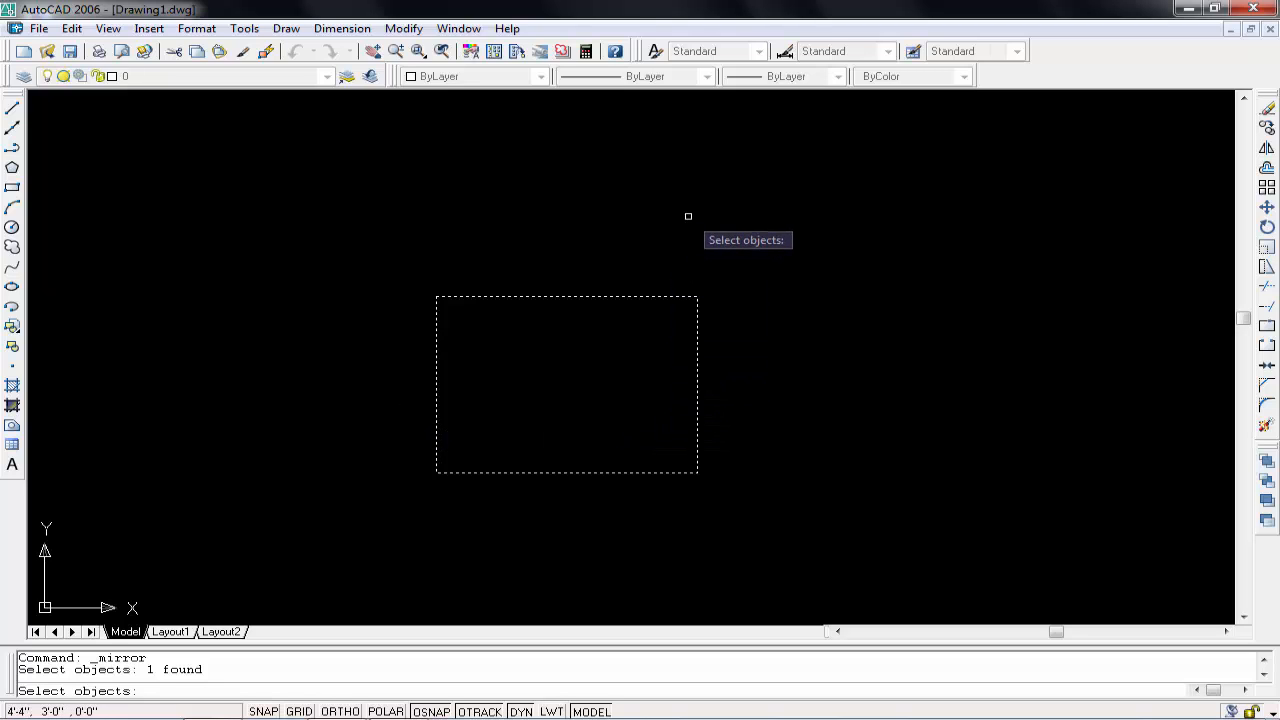
key(Return)
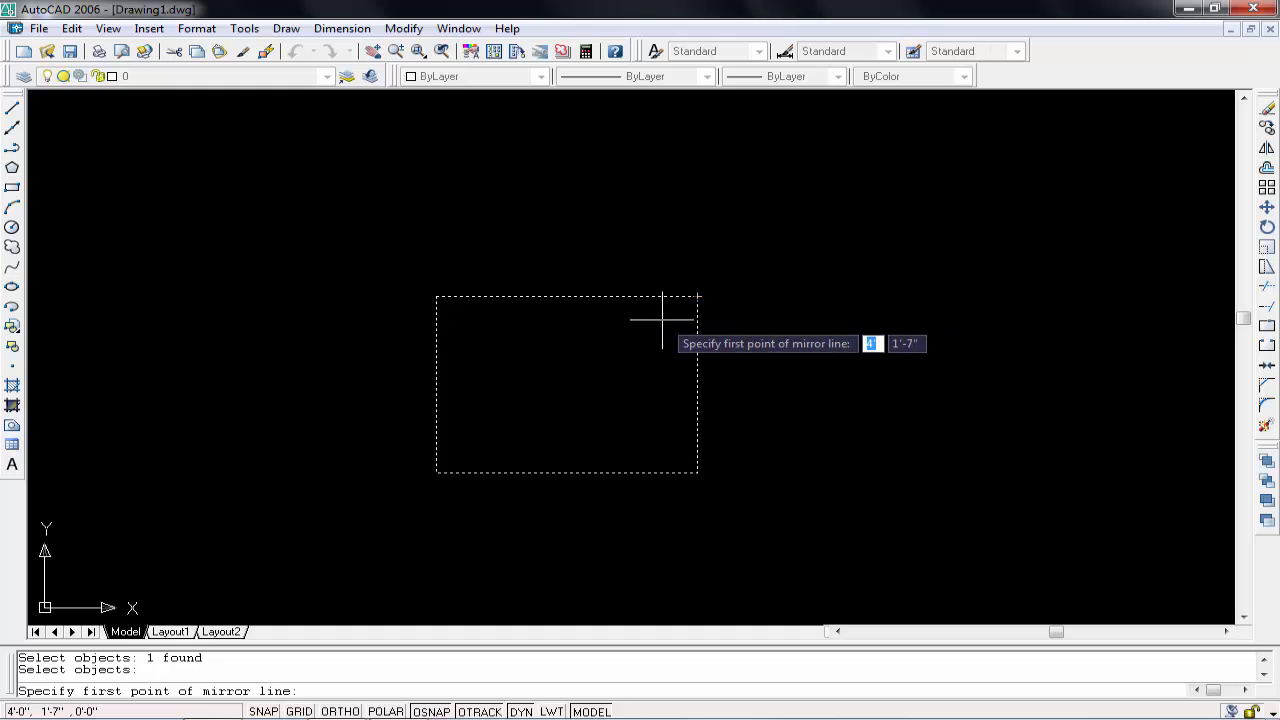
scroll(795, 405, down, 1)
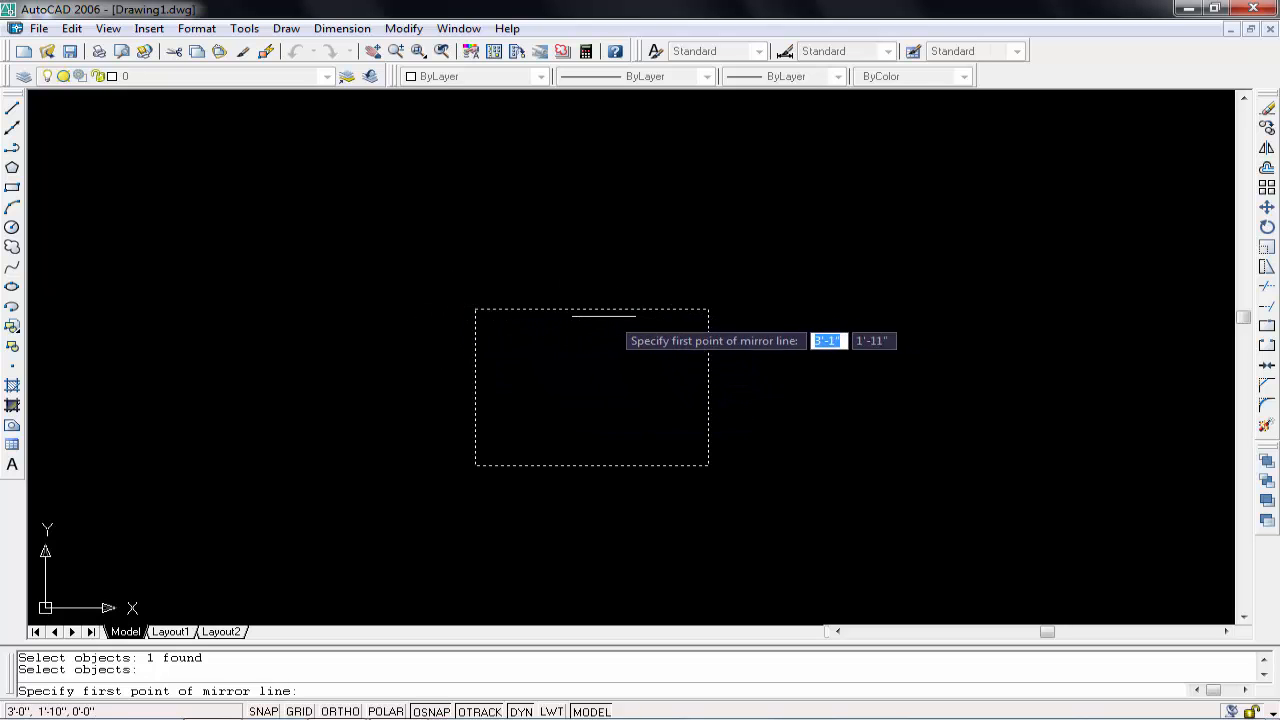
click(708, 309)
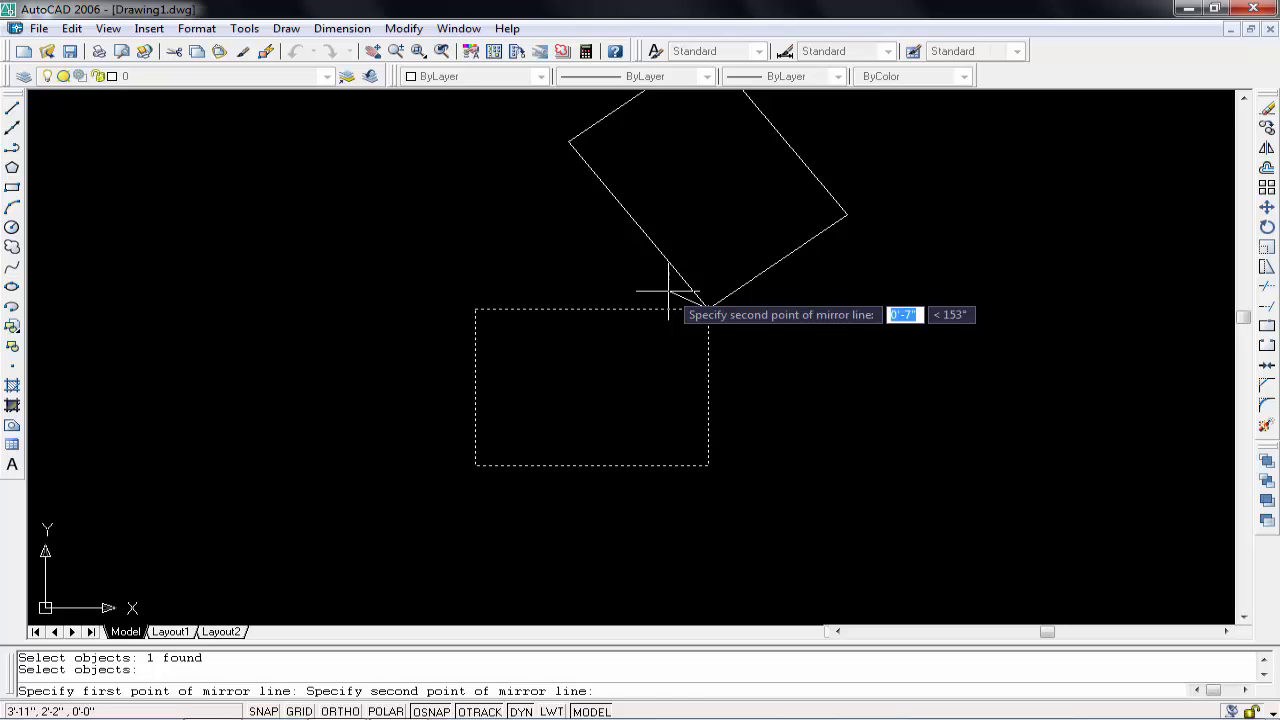
Place the mirror line's second point 40 inches away at about 45° with Ortho off, and keep the source rectangle
key(F8)
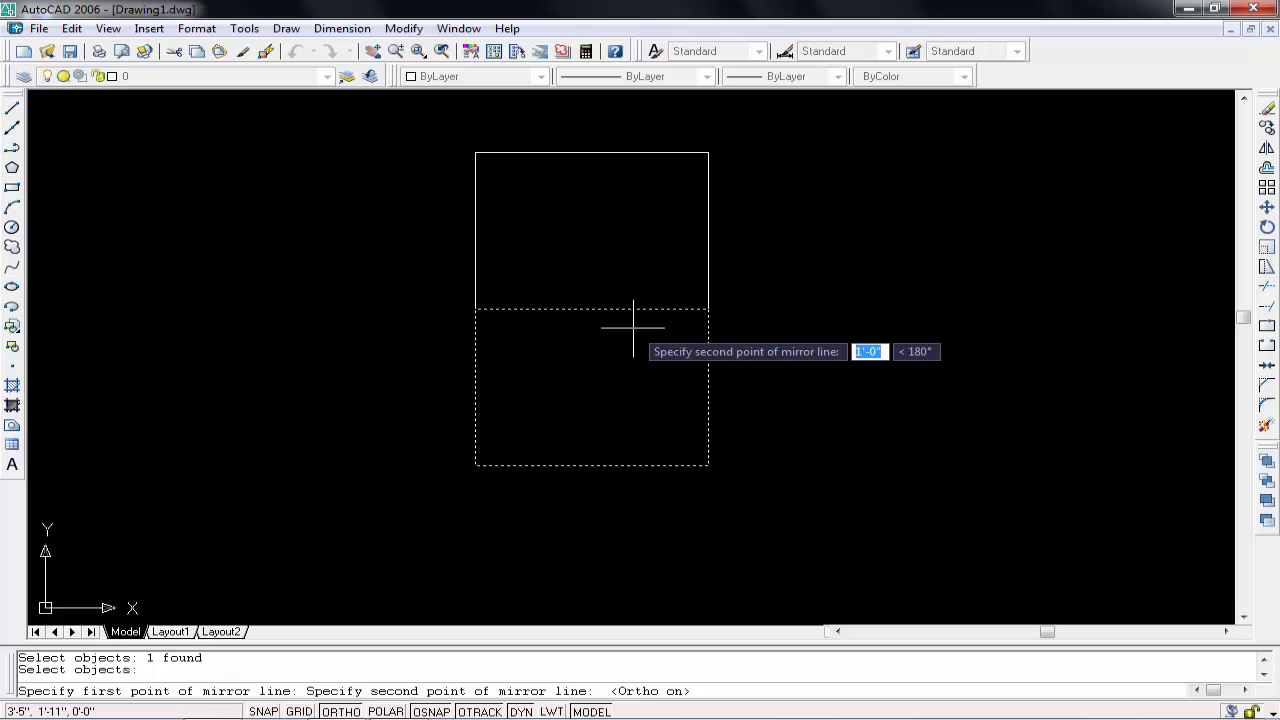
key(F8)
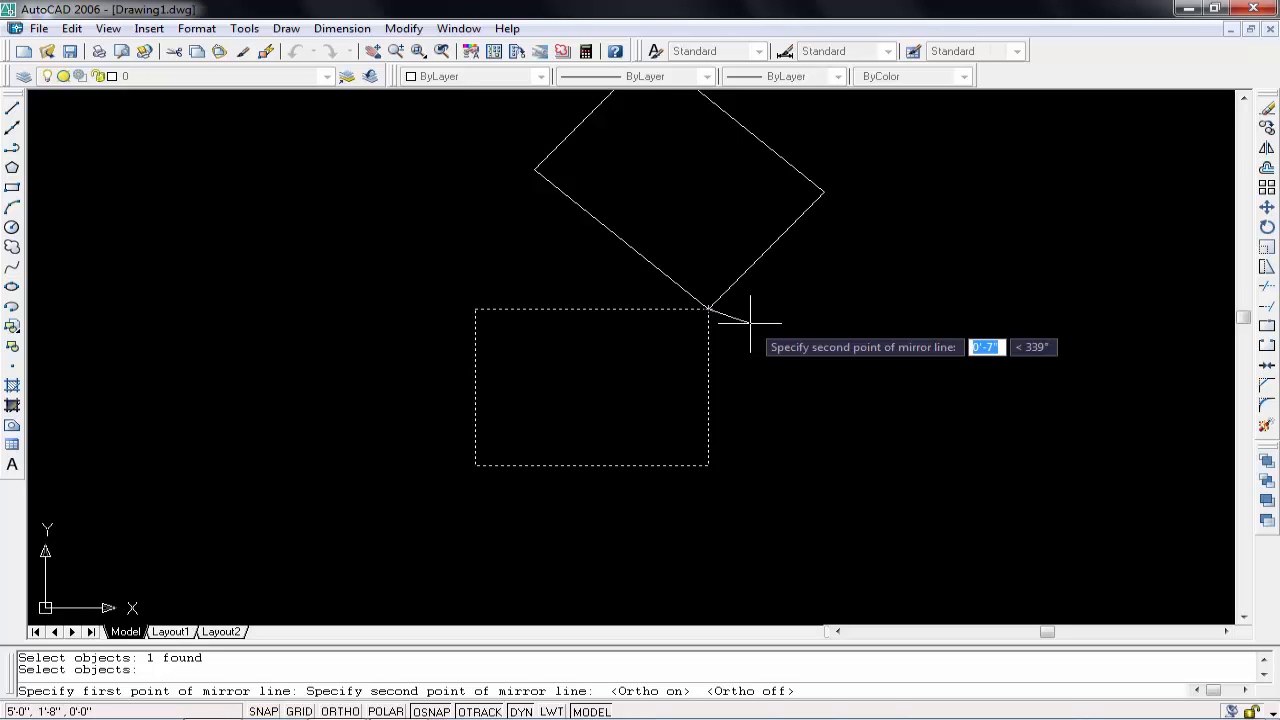
text(45)
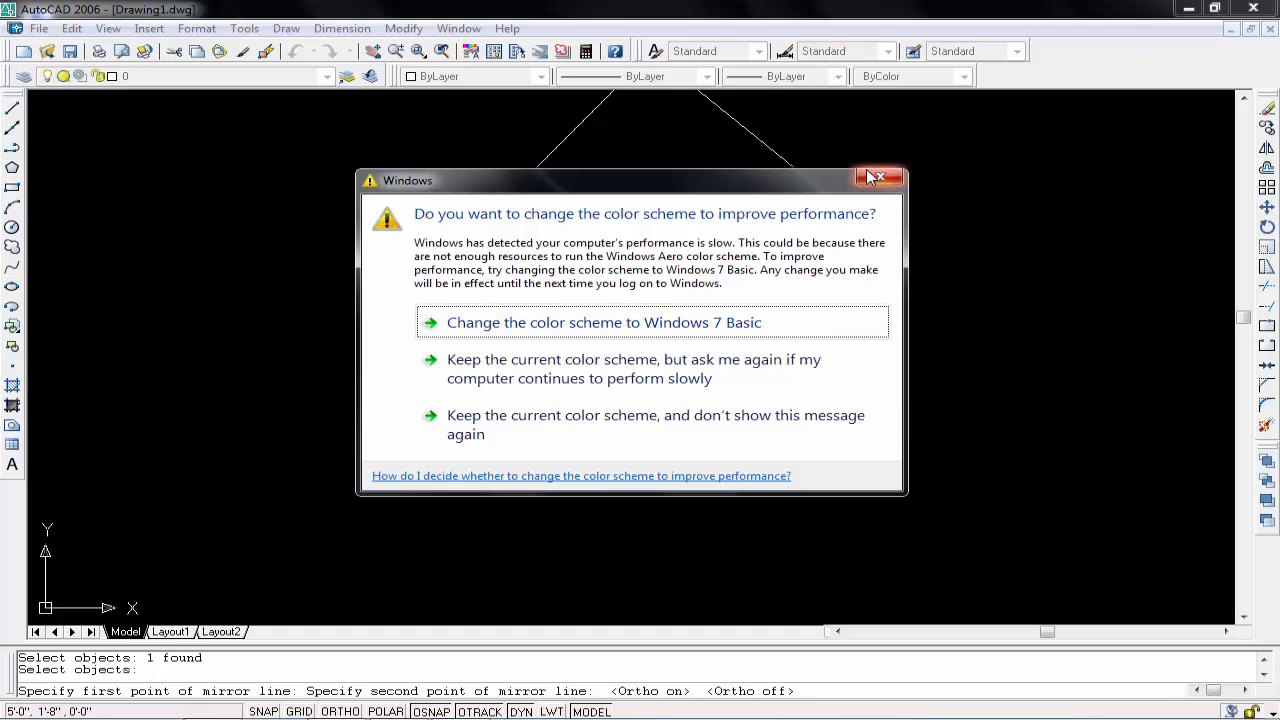
click(880, 177)
drag(1104, 193, 1088, 193)
key(BackSpace)
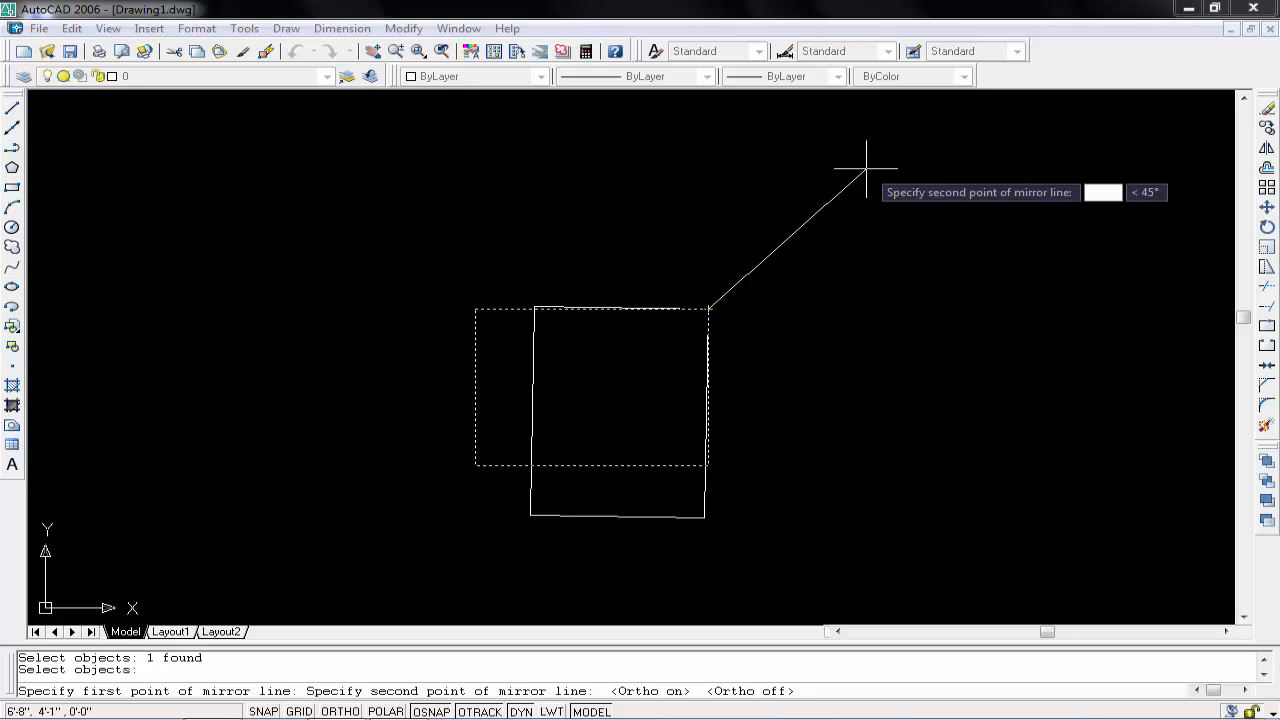
text(40)
key(Return)
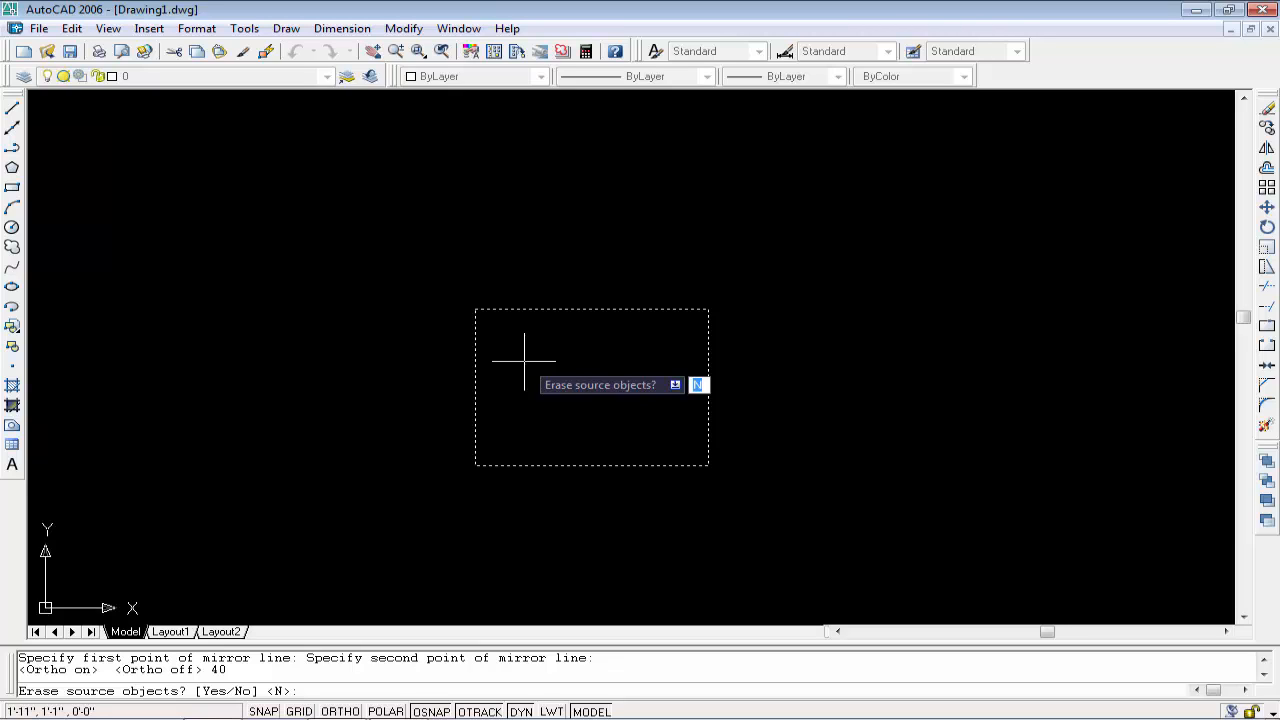
text(n)
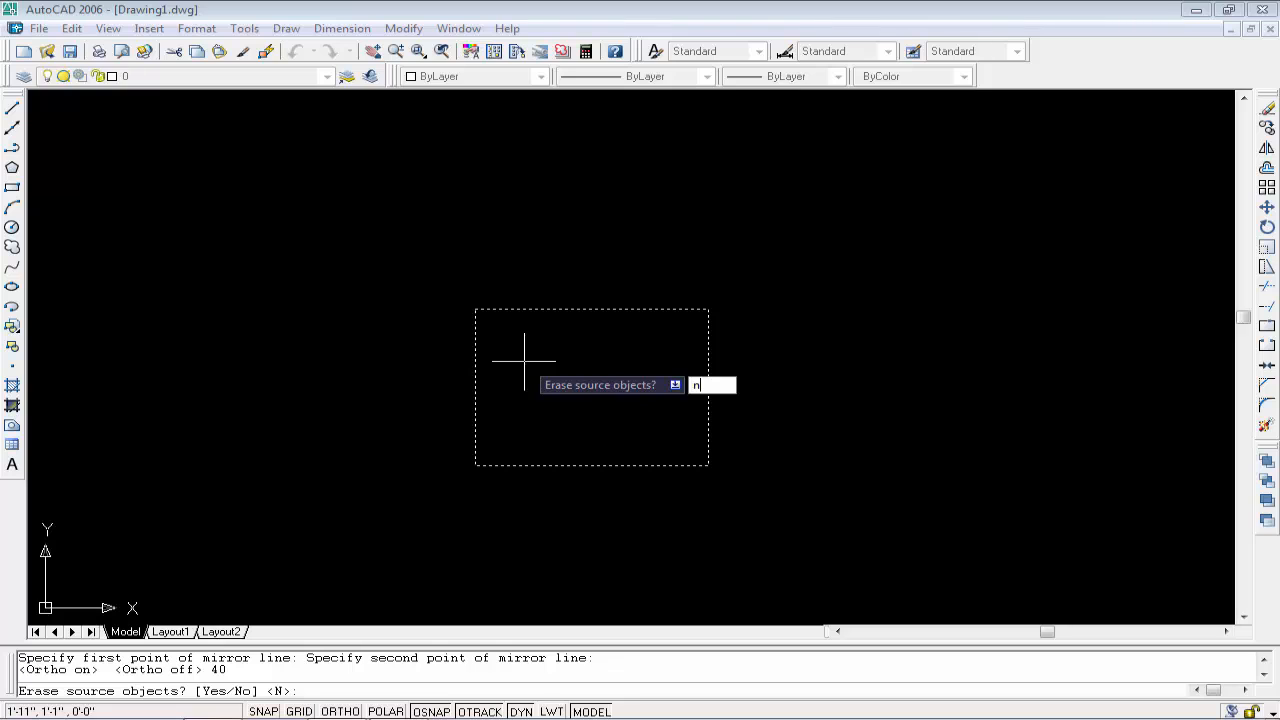
key(Return)
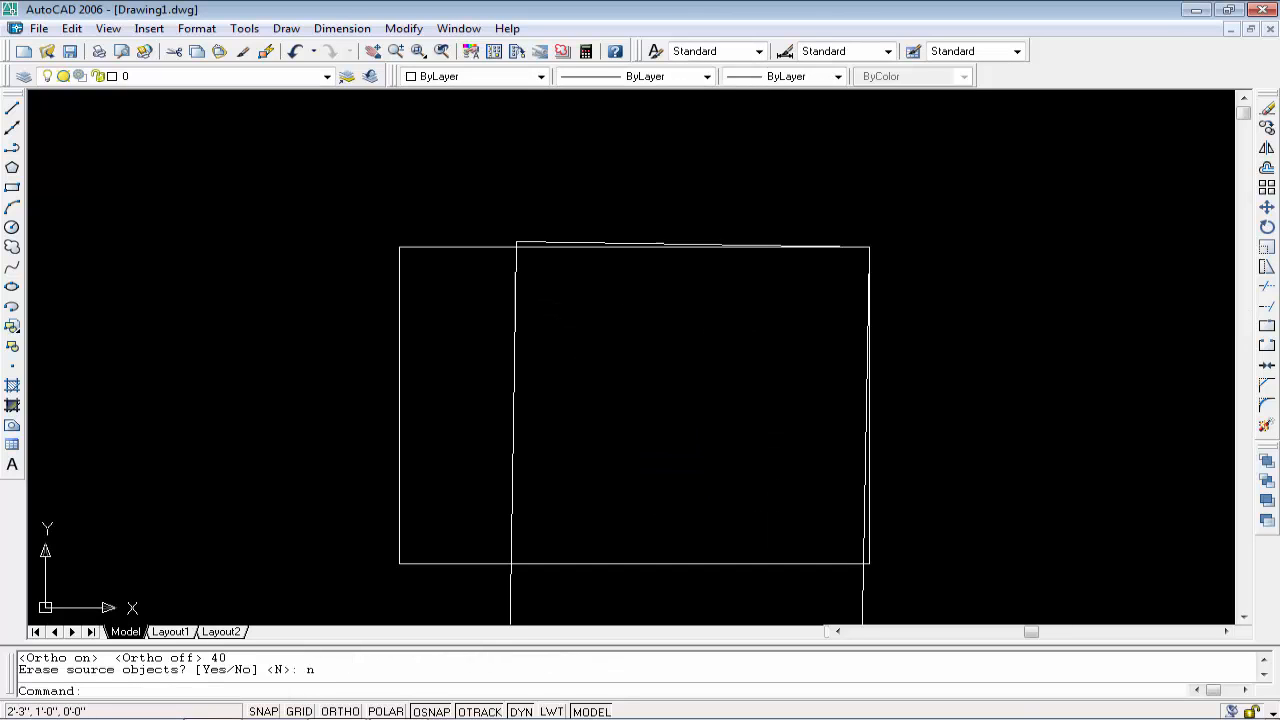
Erase the mirrored copy of the rectangle
scroll(545, 366, up, 3)
scroll(536, 368, down, 3)
middle_drag(525, 386, 446, 343)
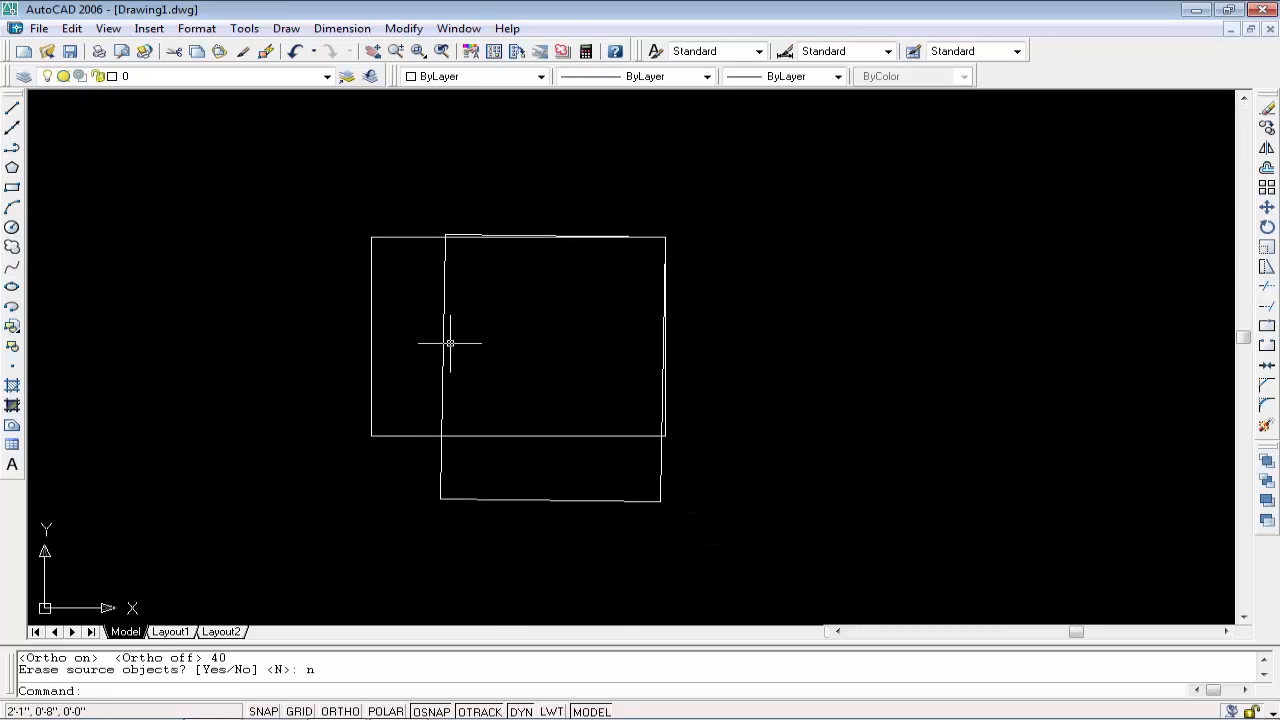
click(442, 362)
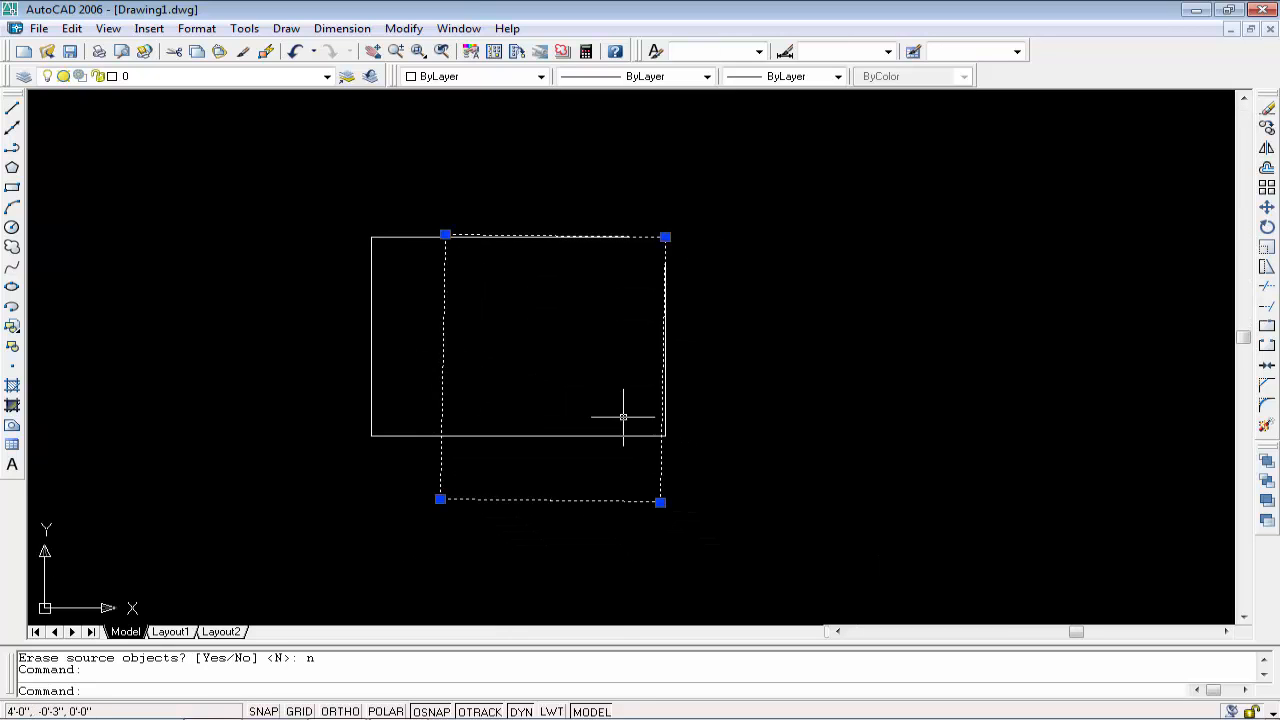
key(Delete)
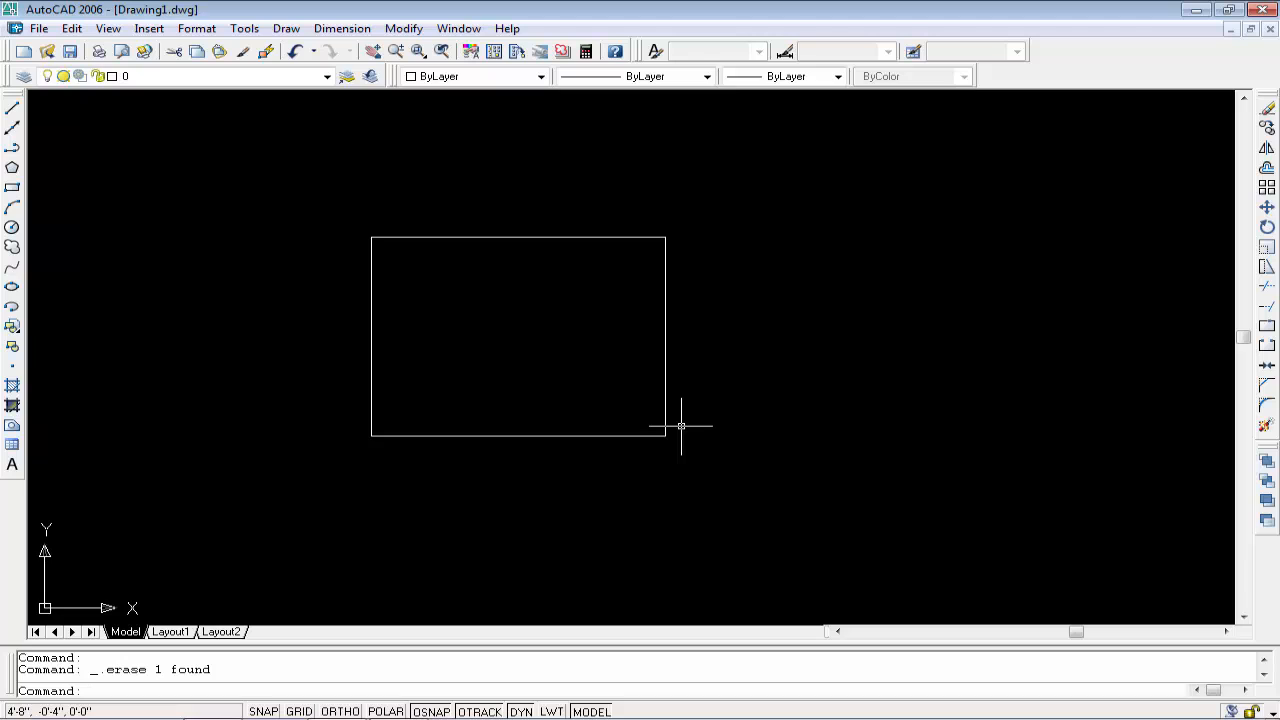
Erase the original rectangle to clear the drawing
key(ctrl+a)
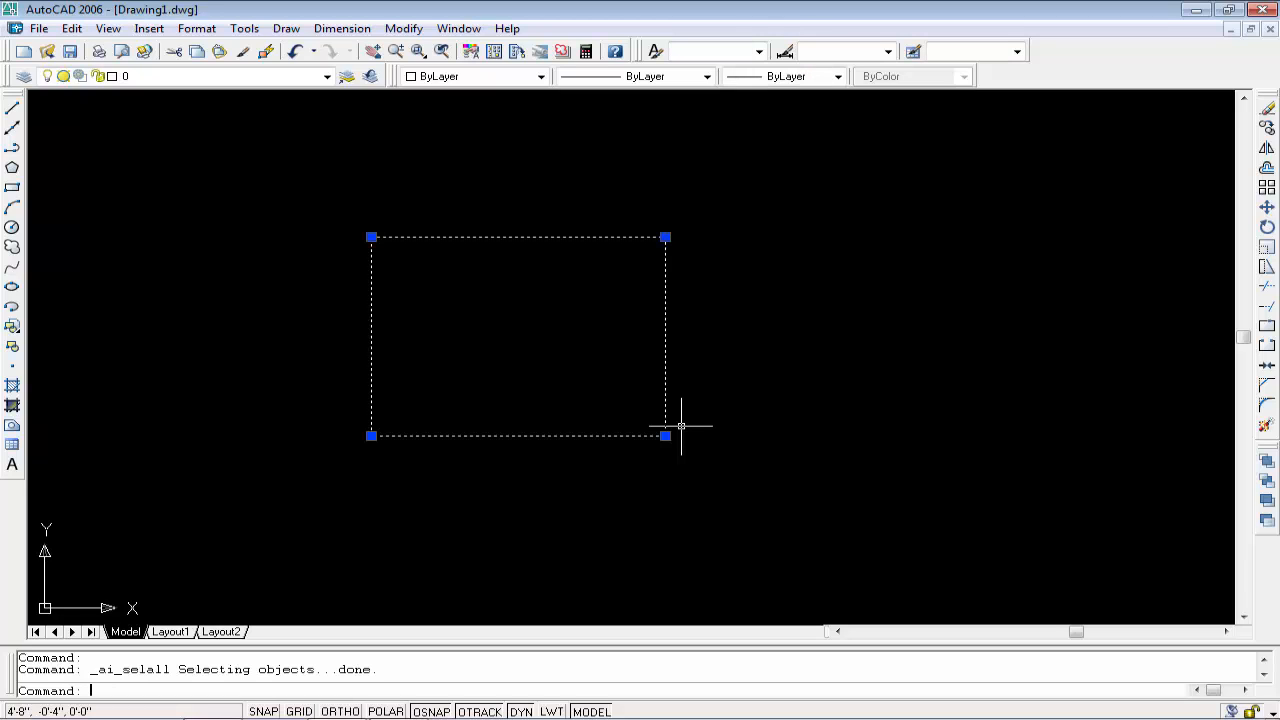
key(Escape)
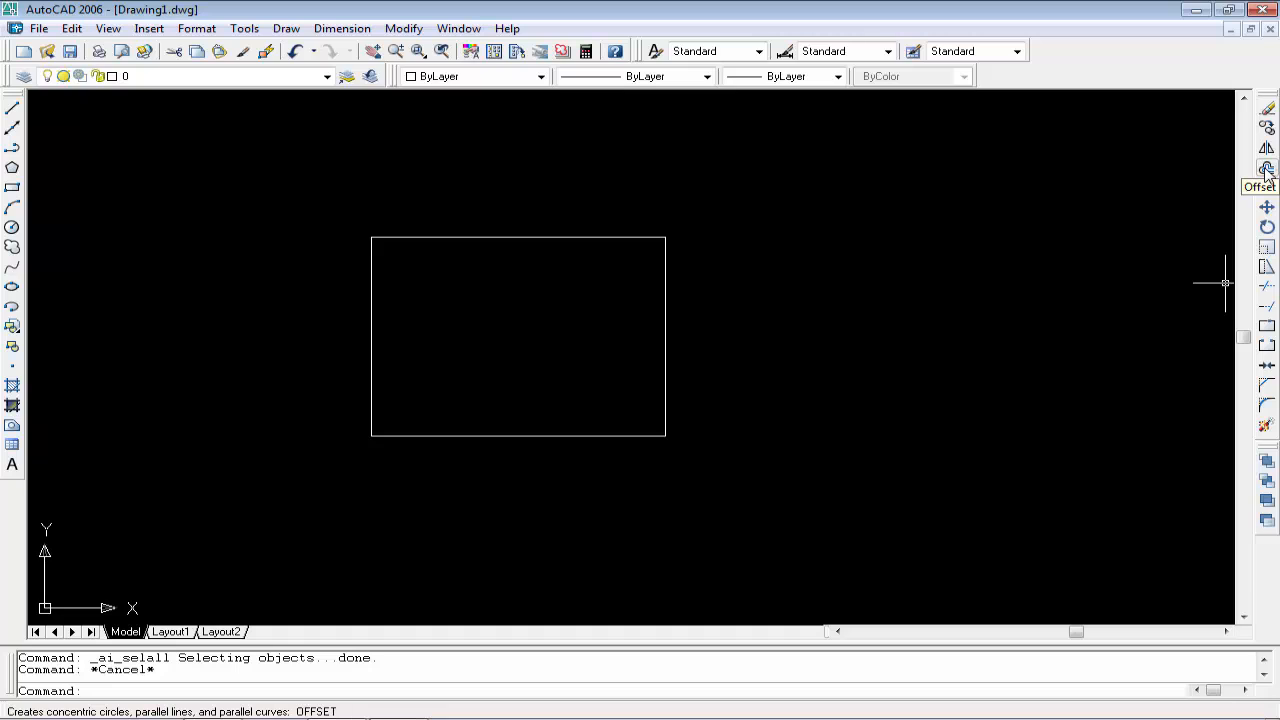
key(ctrl+a)
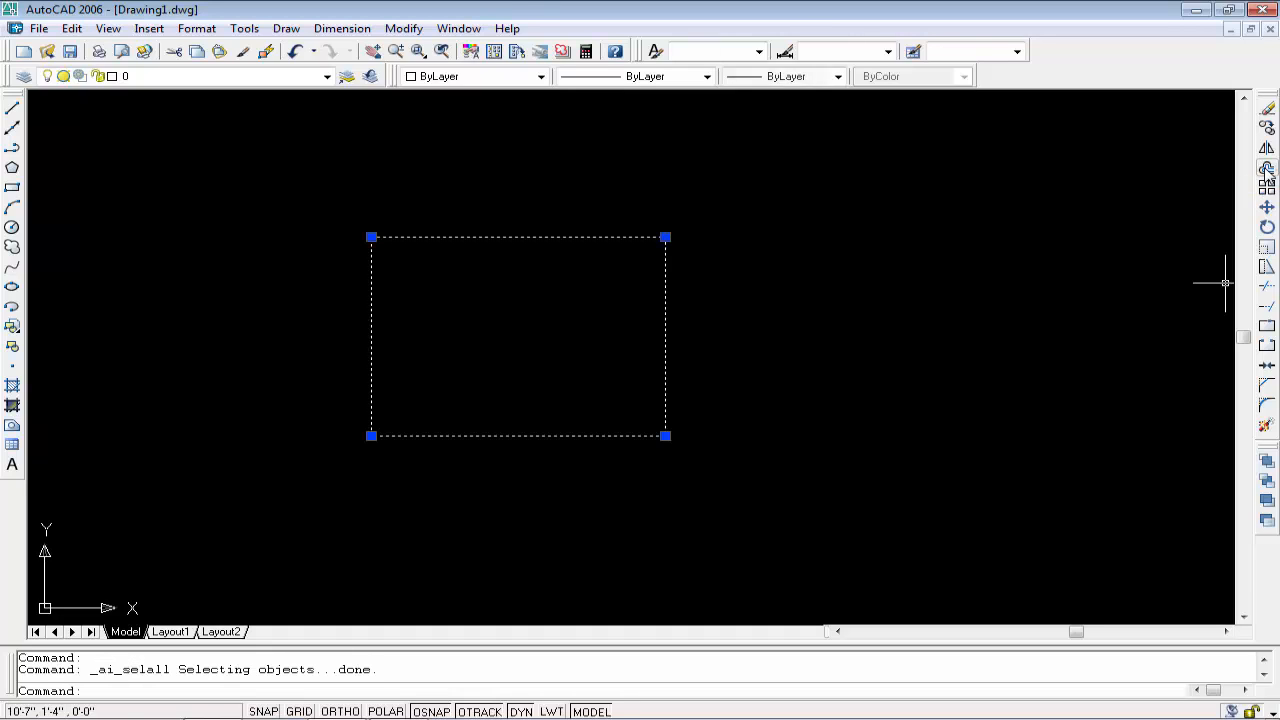
key(Delete)
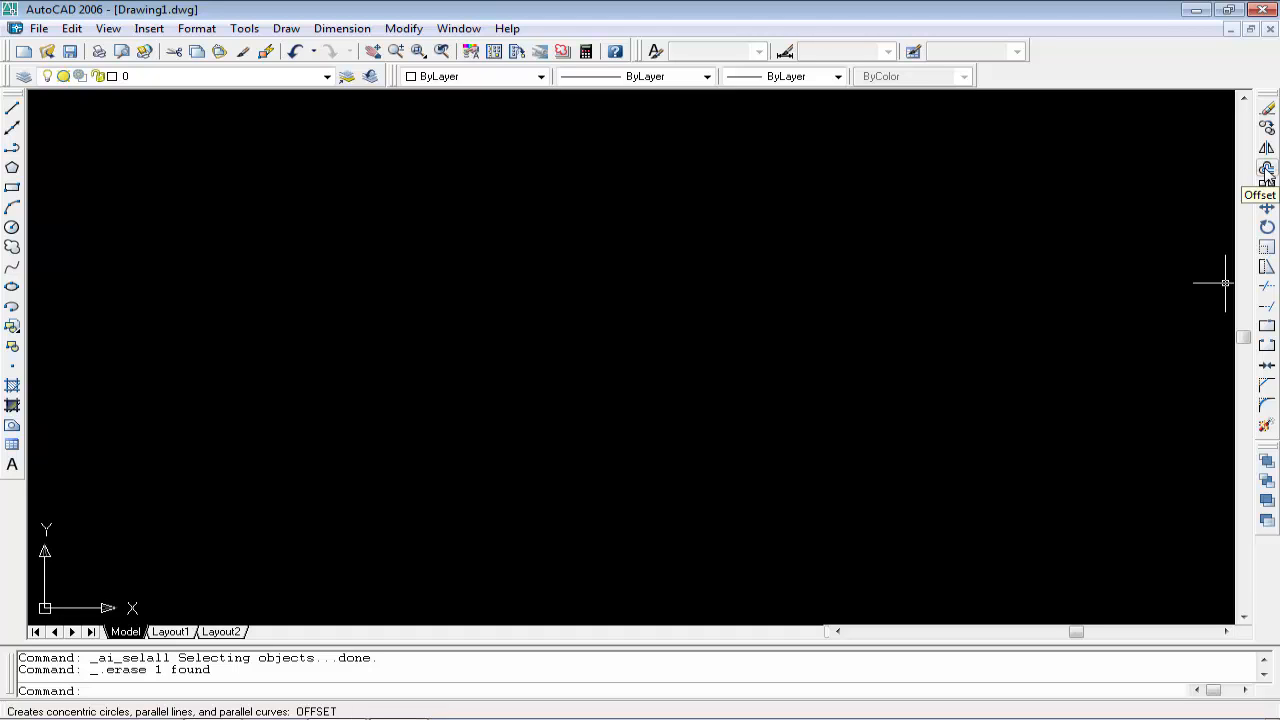
key(Escape)
key(Escape)
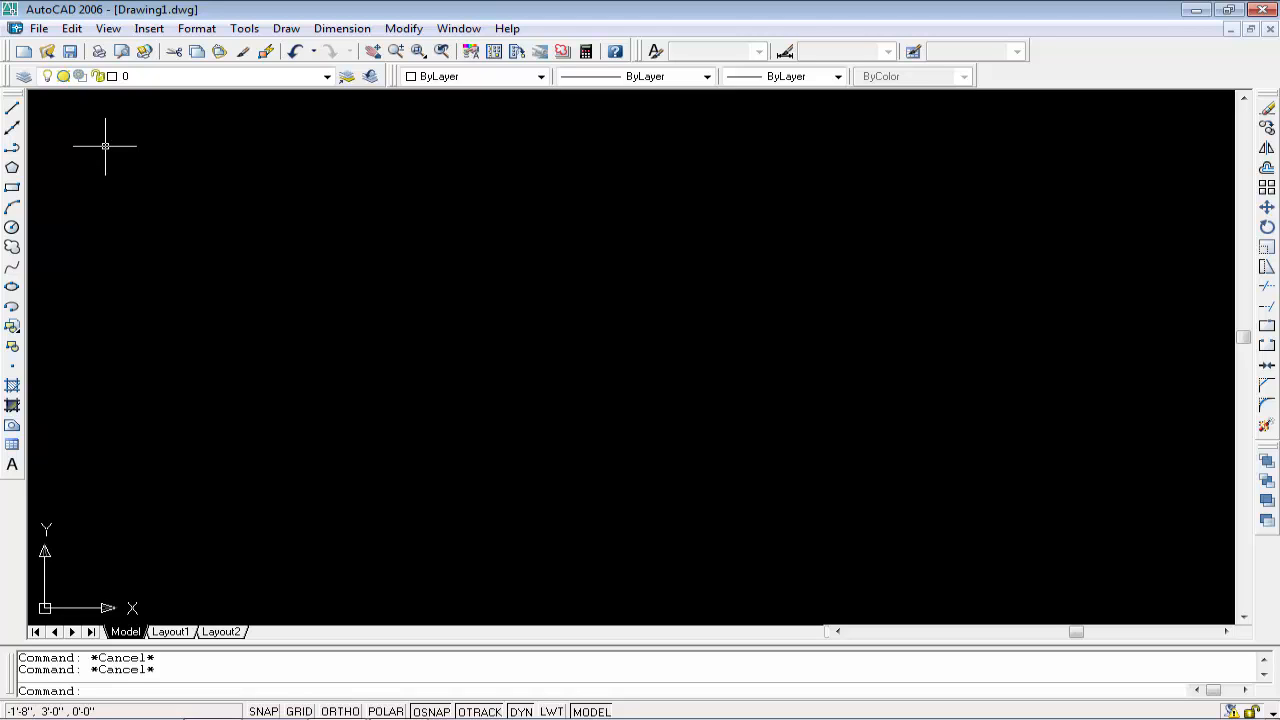
Draw a 10' horizontal line to the right with Ortho on
click(12, 108)
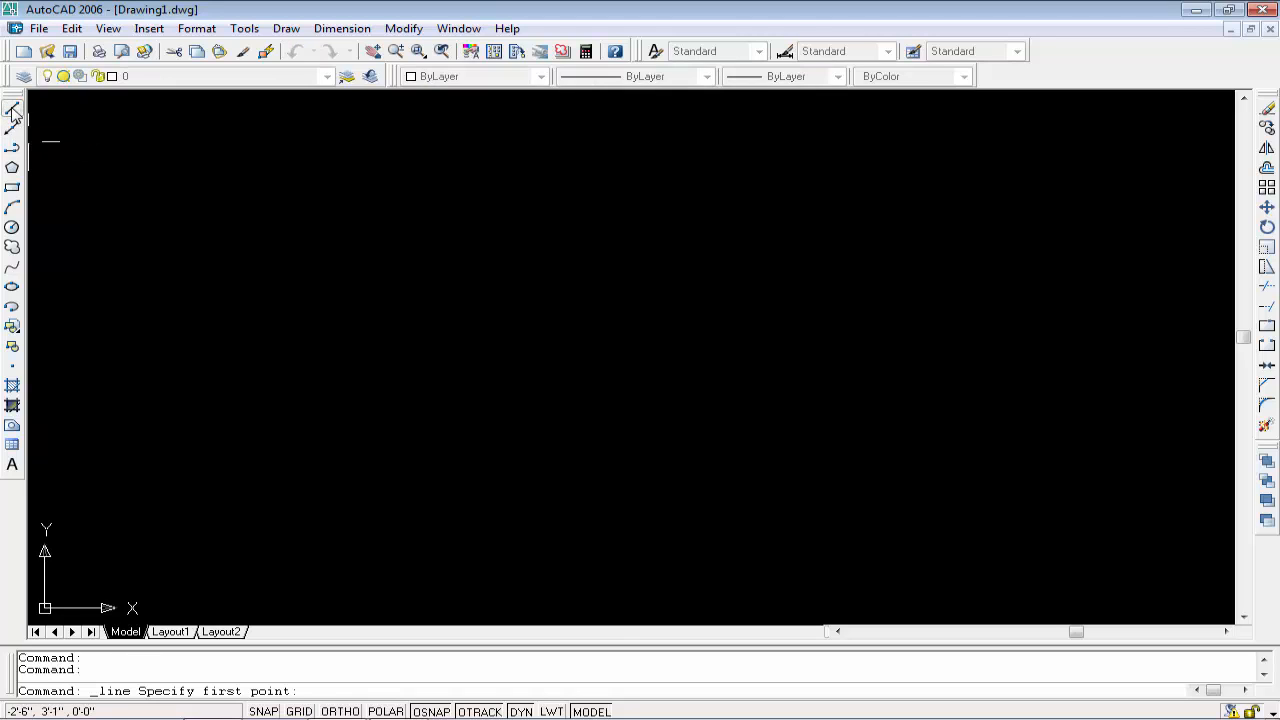
click(420, 218)
key(F8)
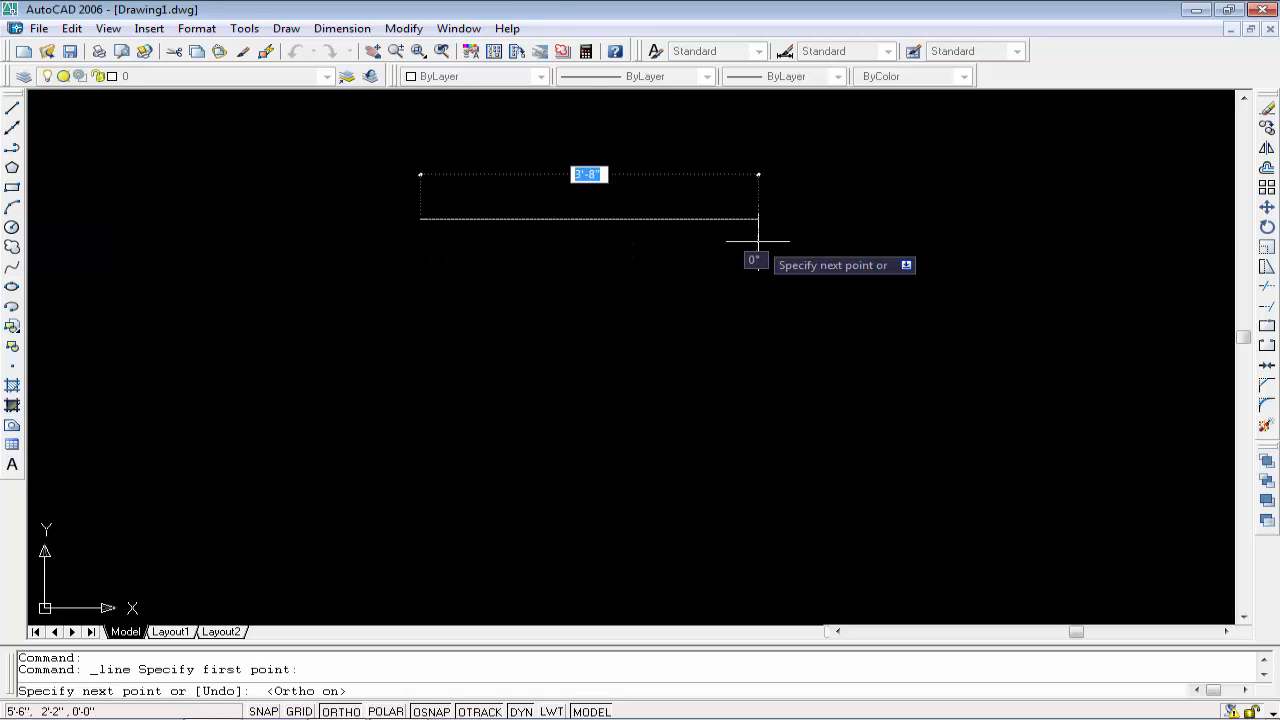
text(10')
key(Return)
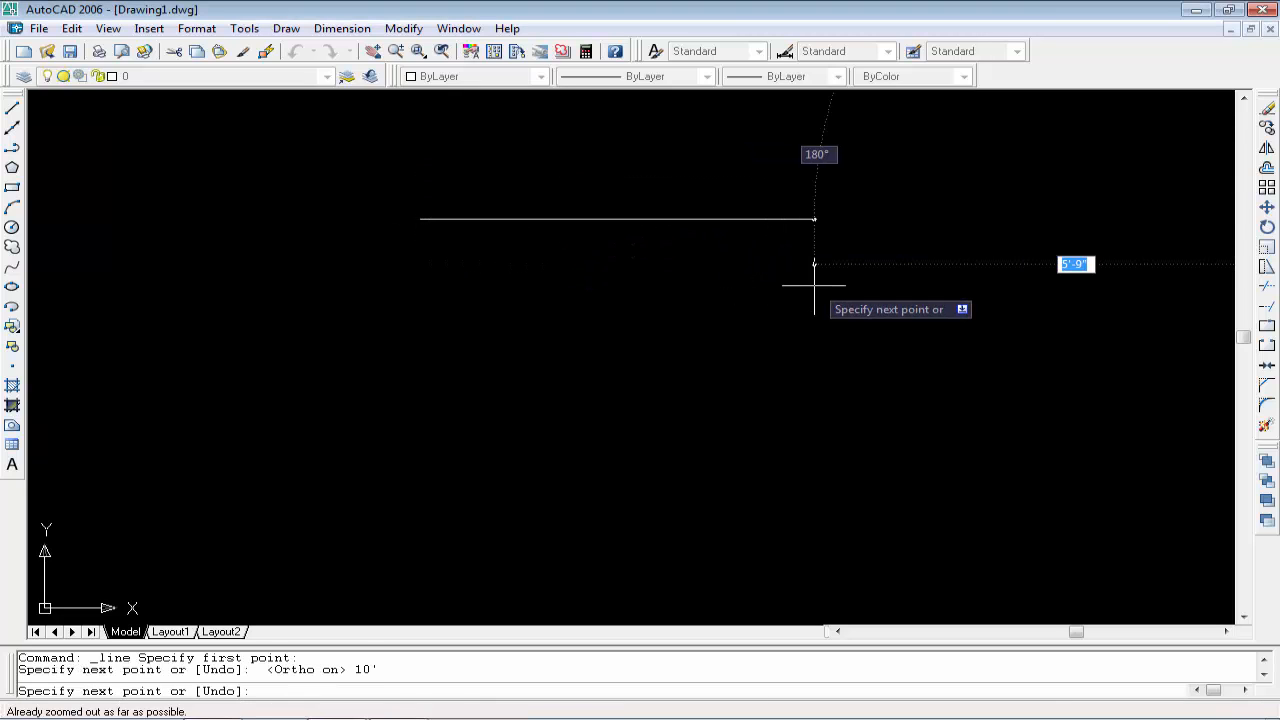
key(Return)
Draw a 10' vertical line straight down from the left end of the horizontal line
scroll(500, 222, up, 4)
middle_drag(700, 287, 471, 251)
click(12, 108)
click(74, 186)
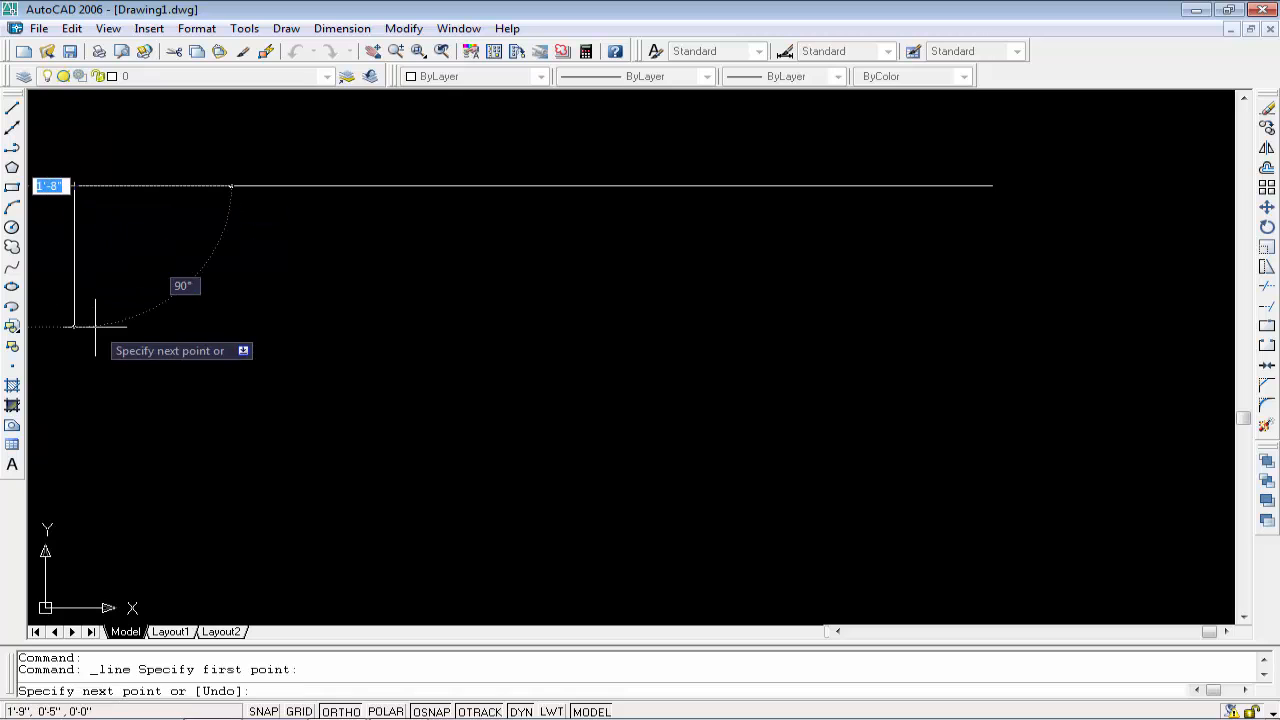
text(10')
key(Return)
scroll(655, 355, down, 1)
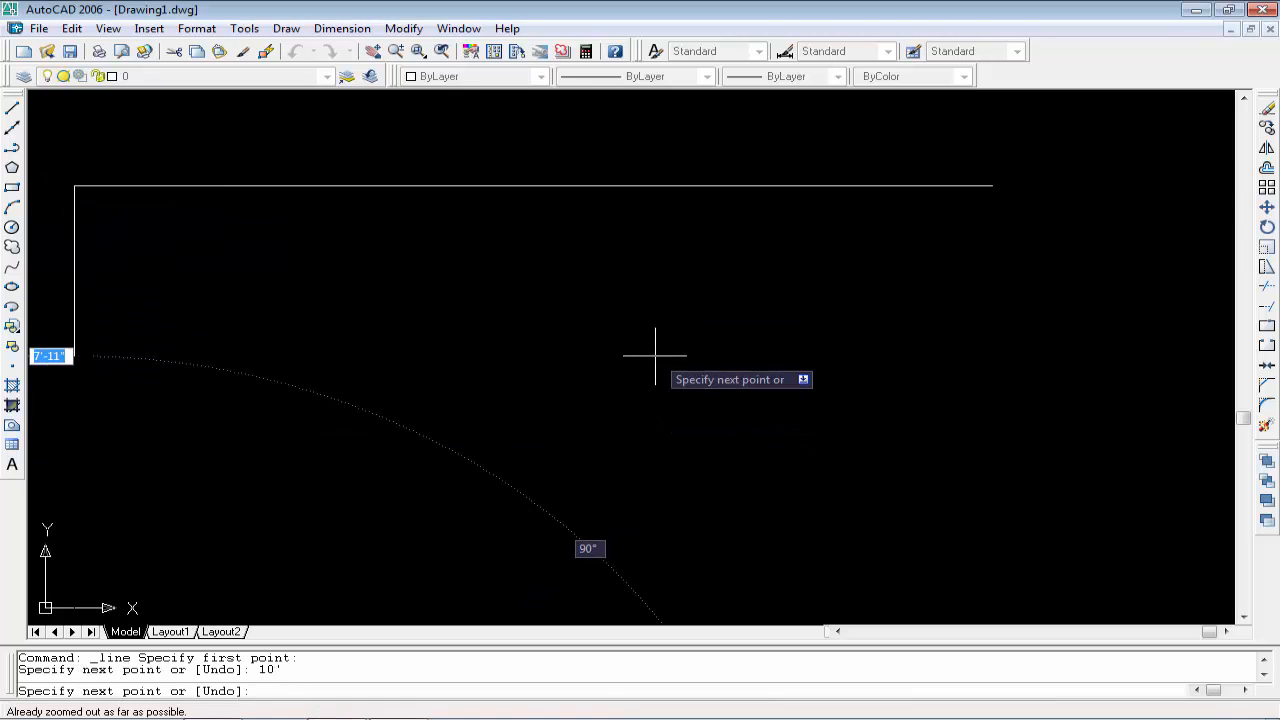
key(Escape)
key(Escape)
key(Escape)
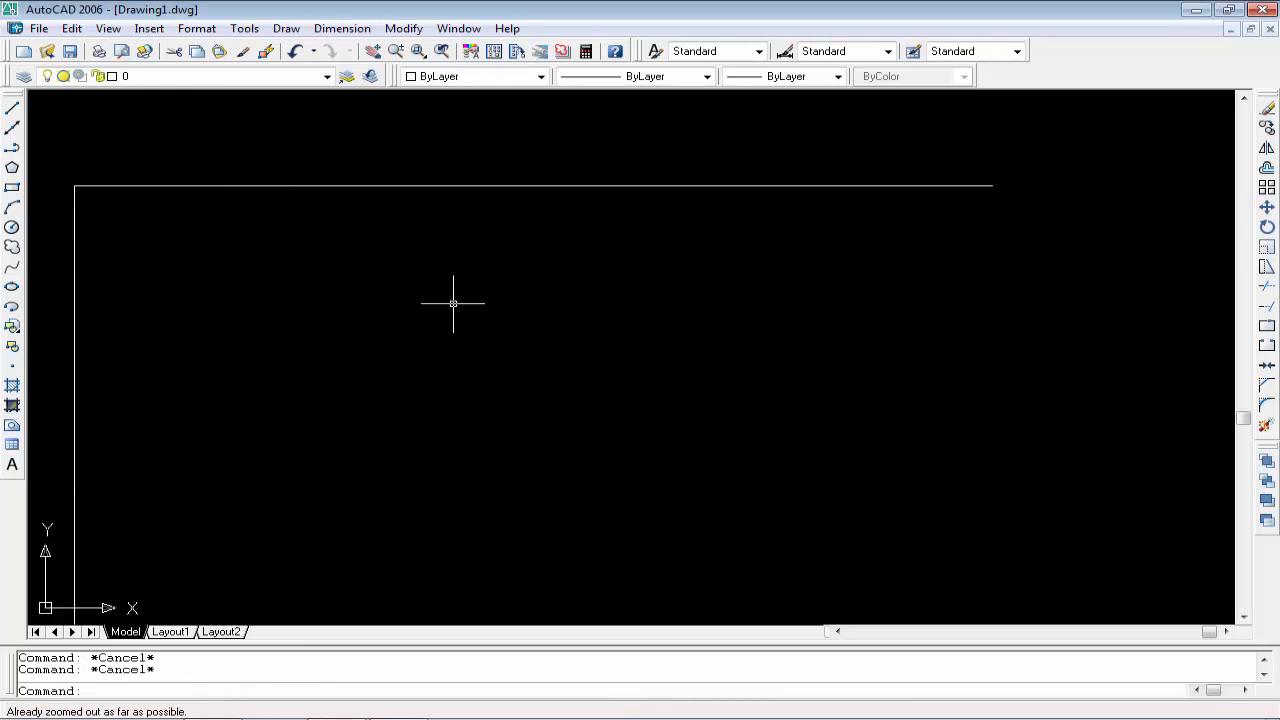
Draw a 10' vertical line straight down from the right end of the horizontal line
click(395, 51)
drag(434, 269, 630, 428)
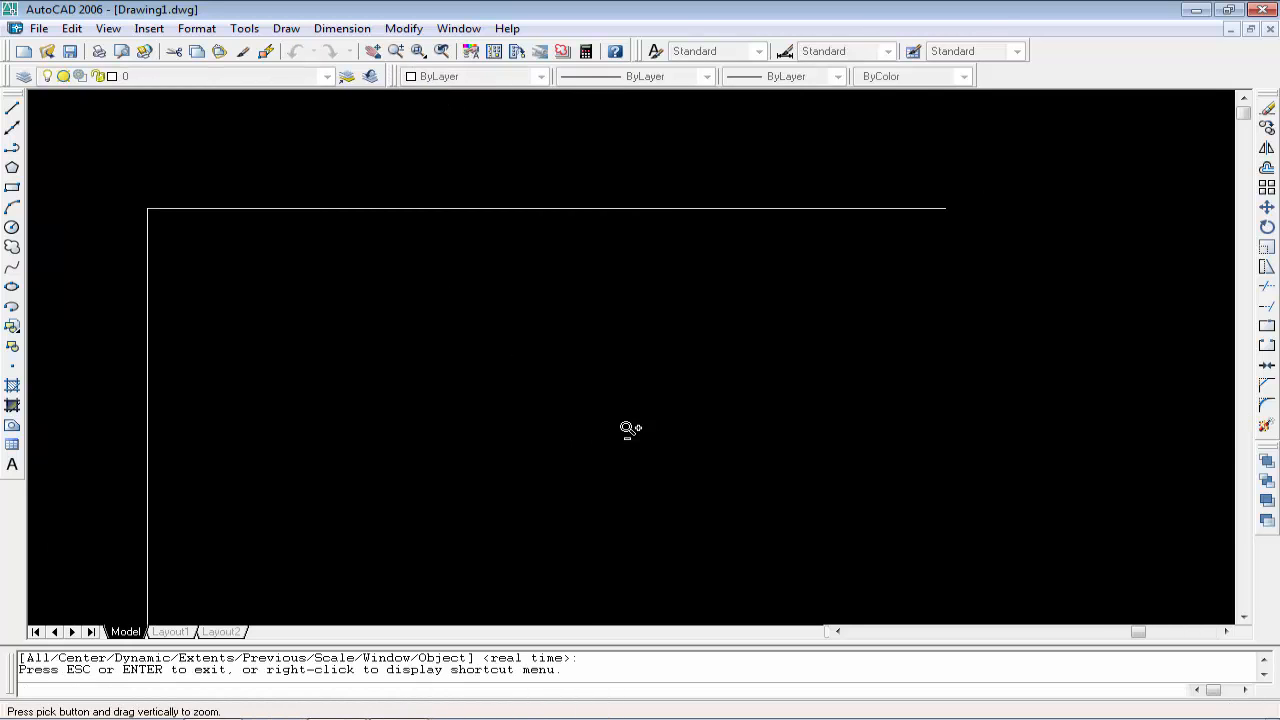
key(Escape)
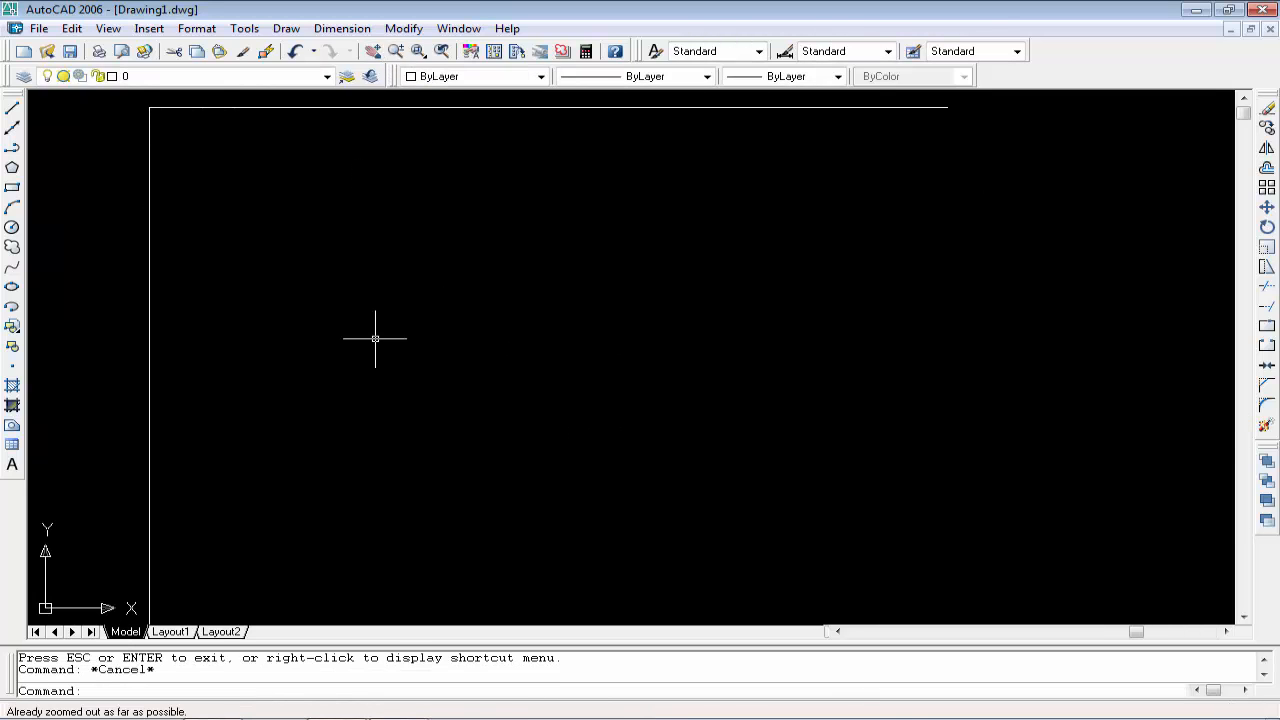
click(12, 107)
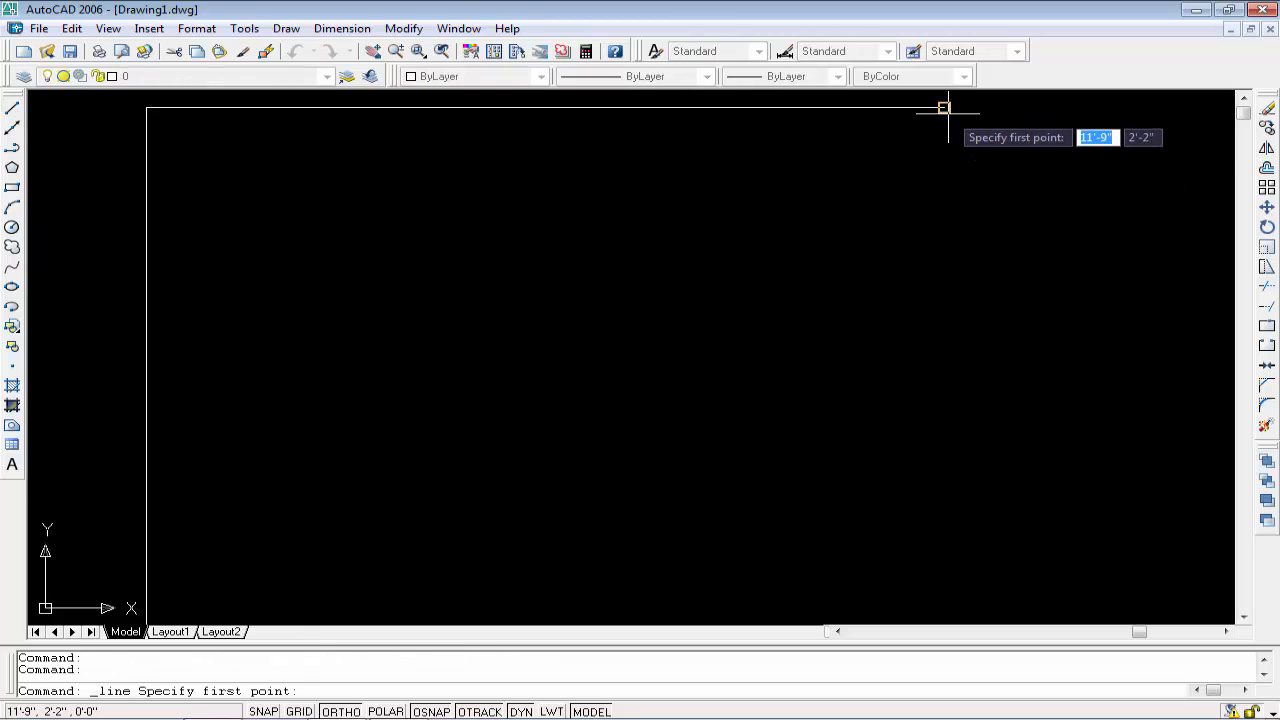
click(944, 107)
text(10)
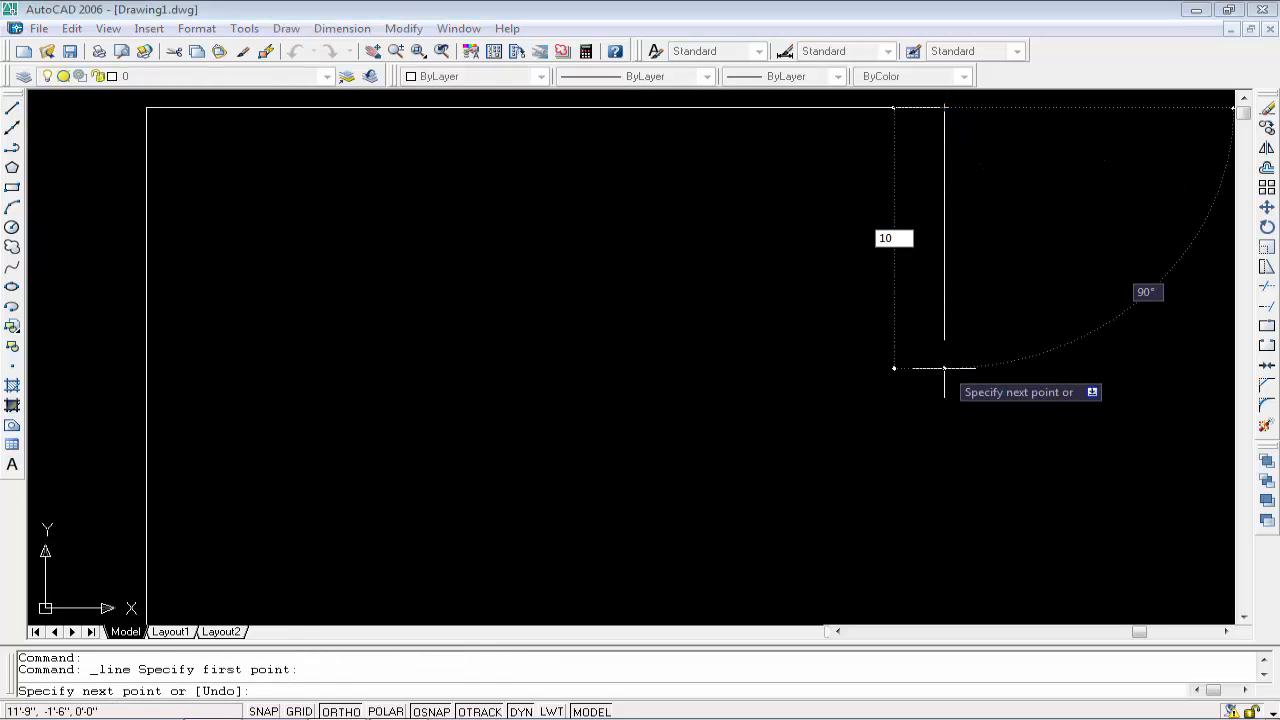
key(Return)
key(Escape)
key(Escape)
key(Escape)
Close the outline with a horizontal line joining the lower ends of the two vertical lines
scroll(554, 376, down, 1)
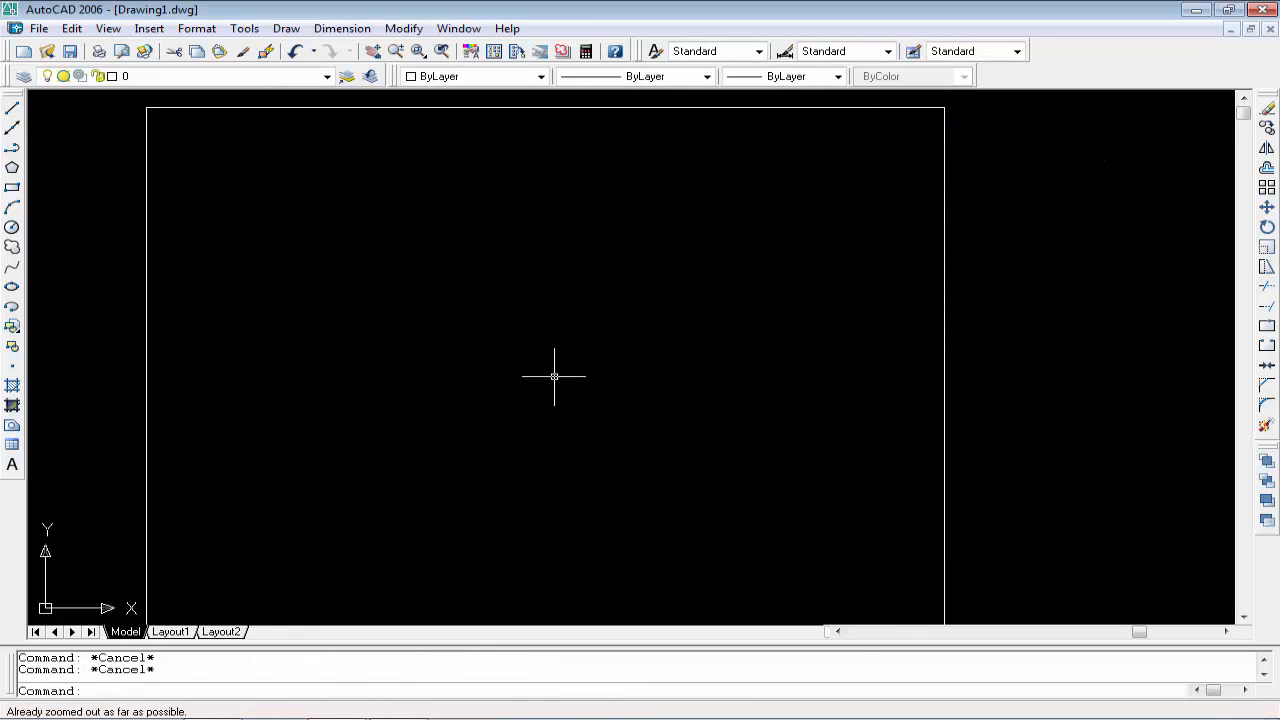
click(441, 51)
click(419, 52)
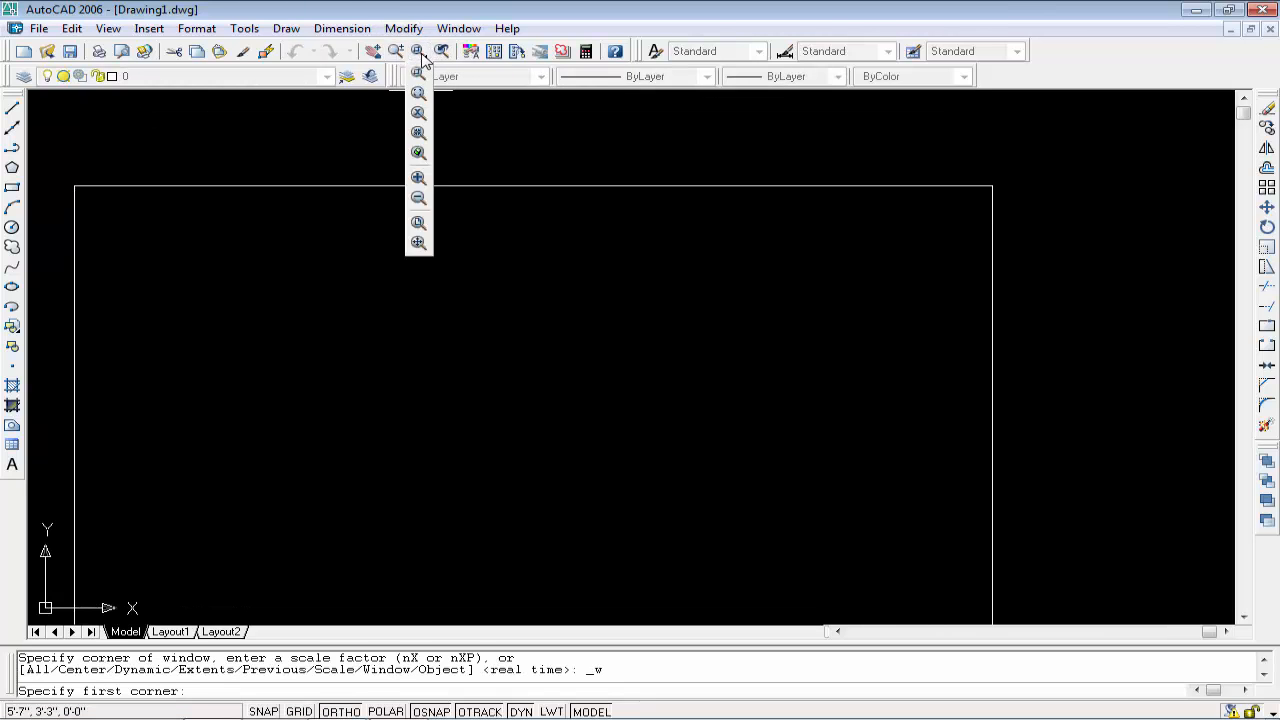
click(421, 54)
drag(421, 54, 422, 199)
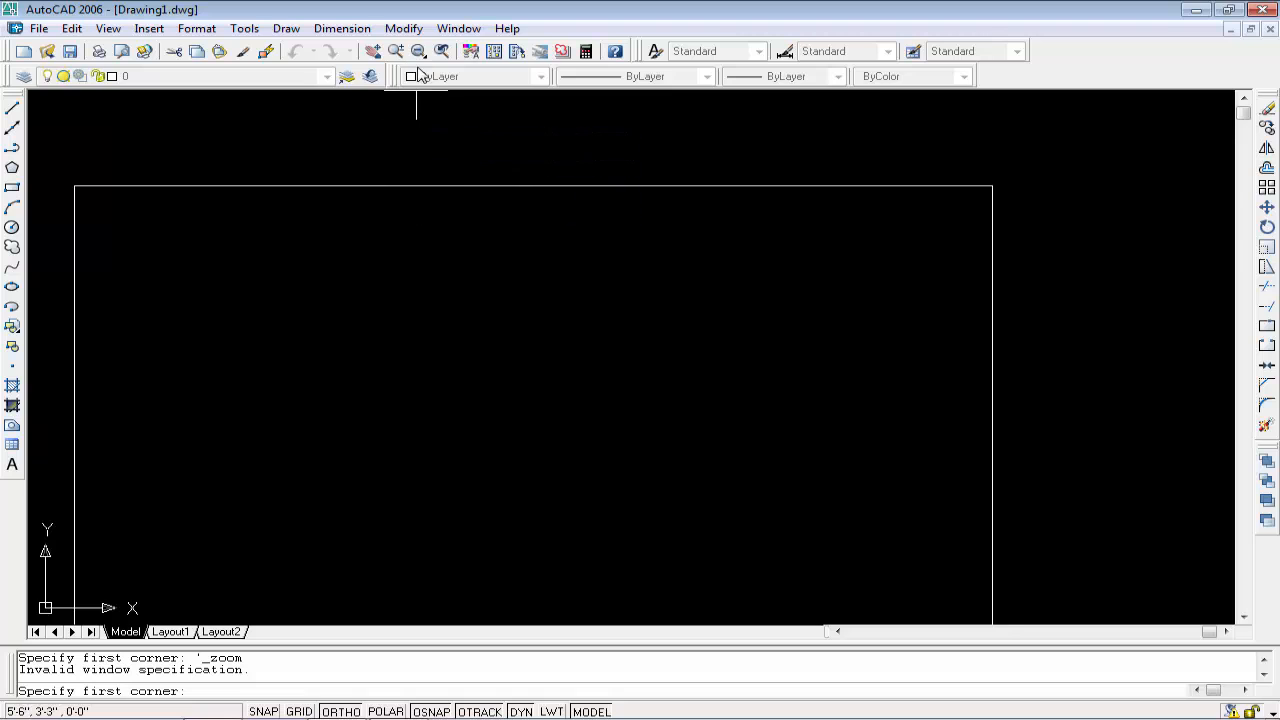
click(422, 118)
click(430, 145)
scroll(457, 343, down, 10)
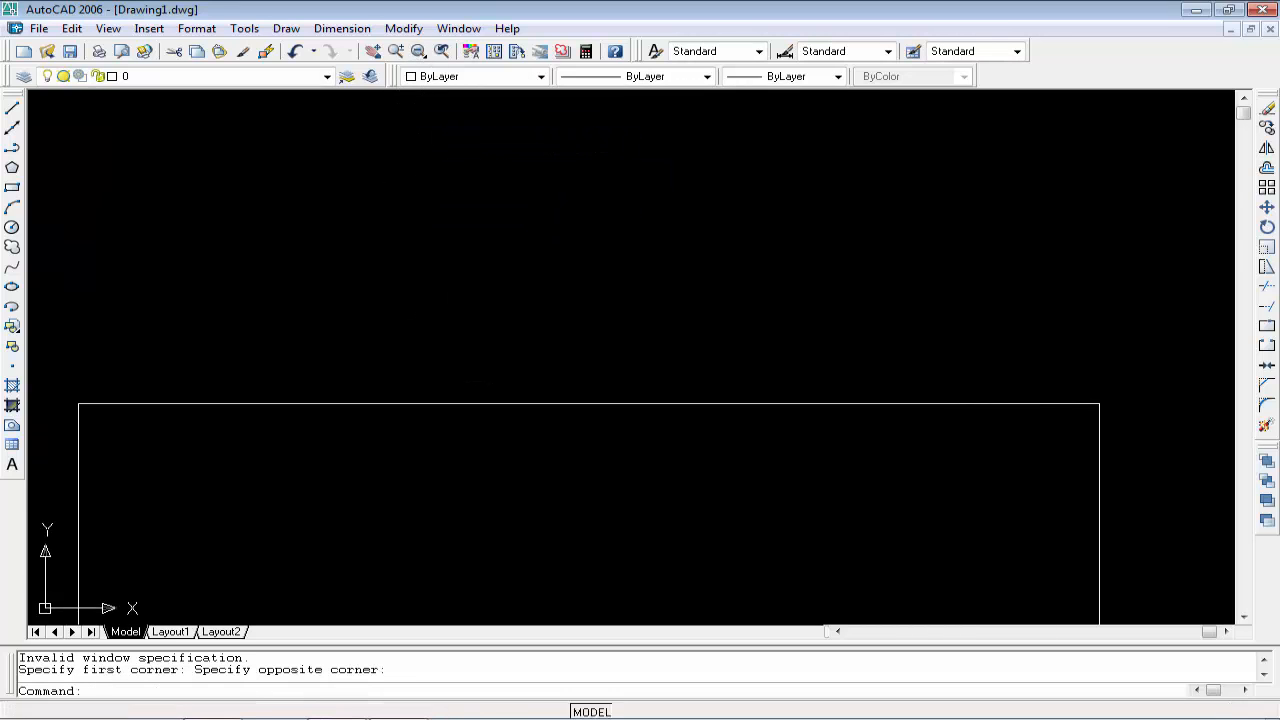
click(420, 52)
click(420, 52)
click(12, 107)
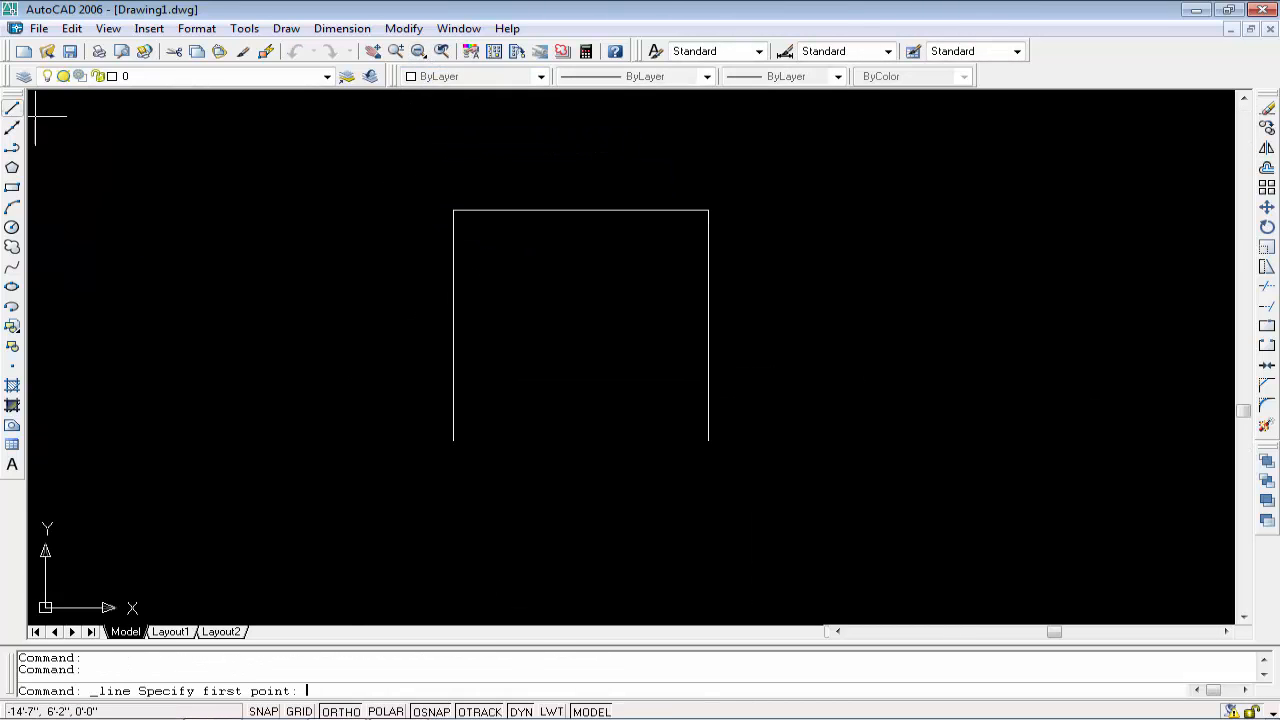
click(454, 440)
click(708, 440)
key(Return)
scroll(596, 455, up, 2)
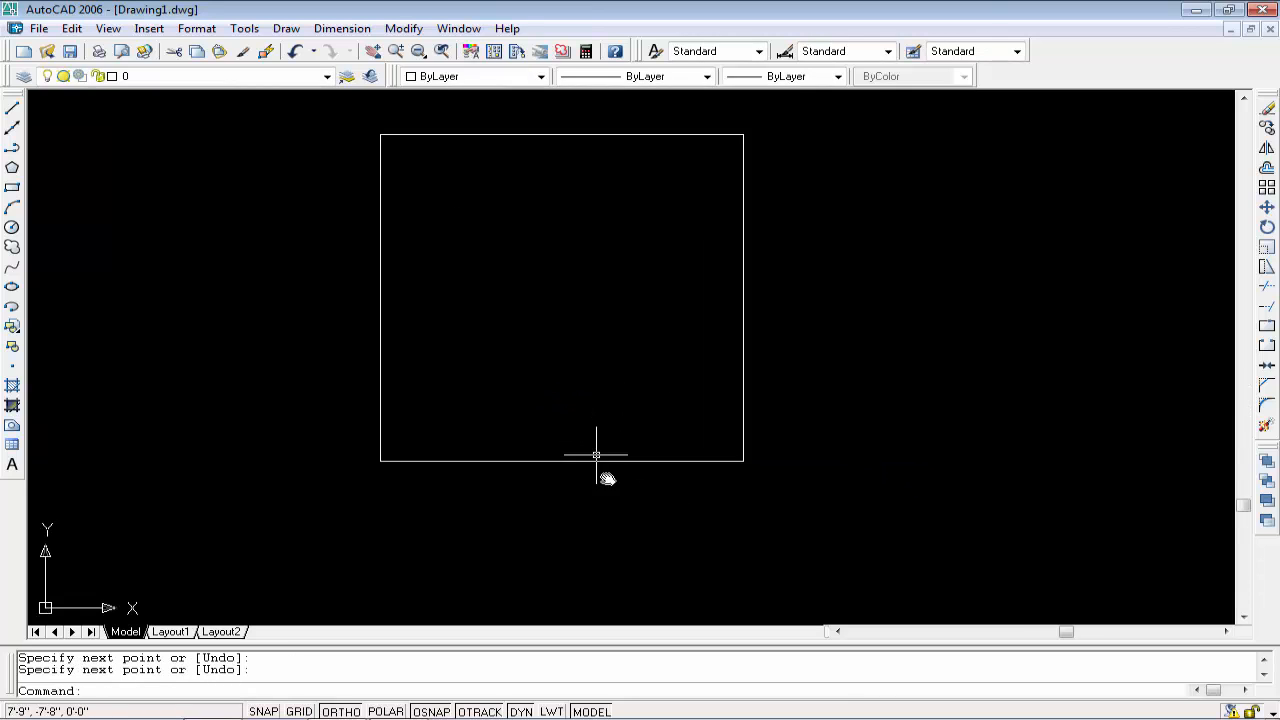
middle_drag(596, 455, 629, 490)
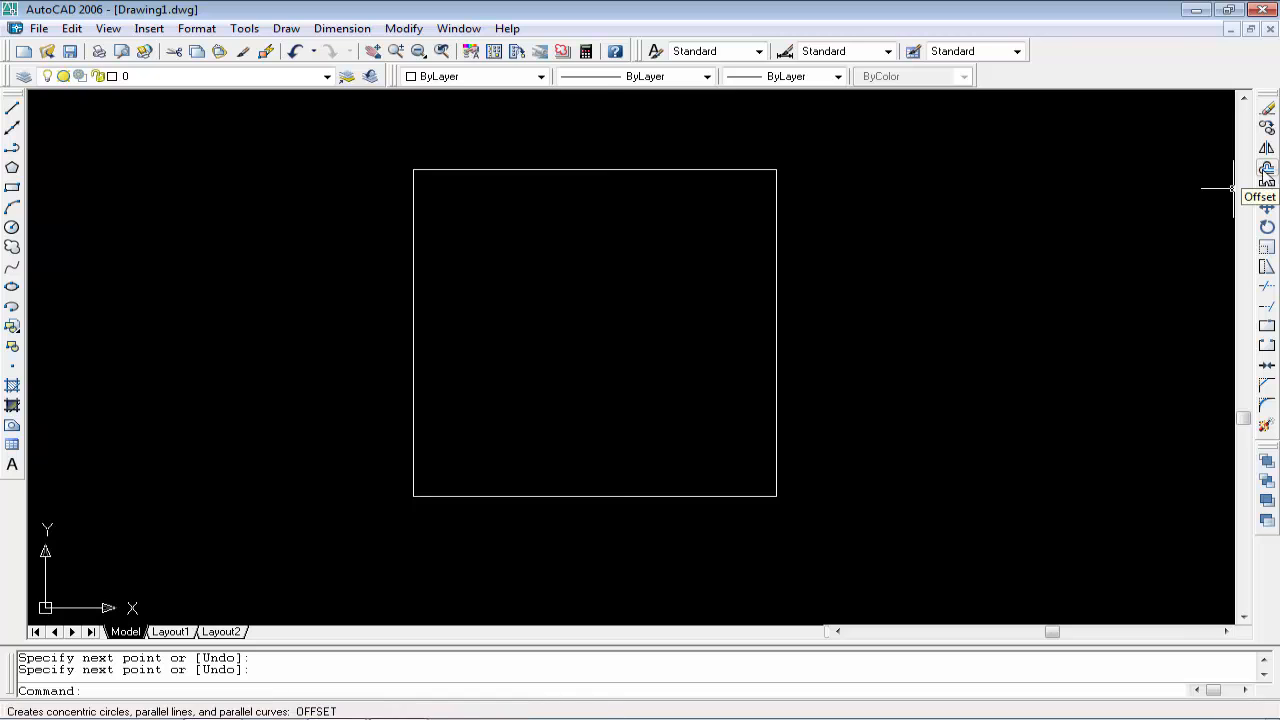
Offset the outline's left vertical line outward by 9"
click(1266, 170)
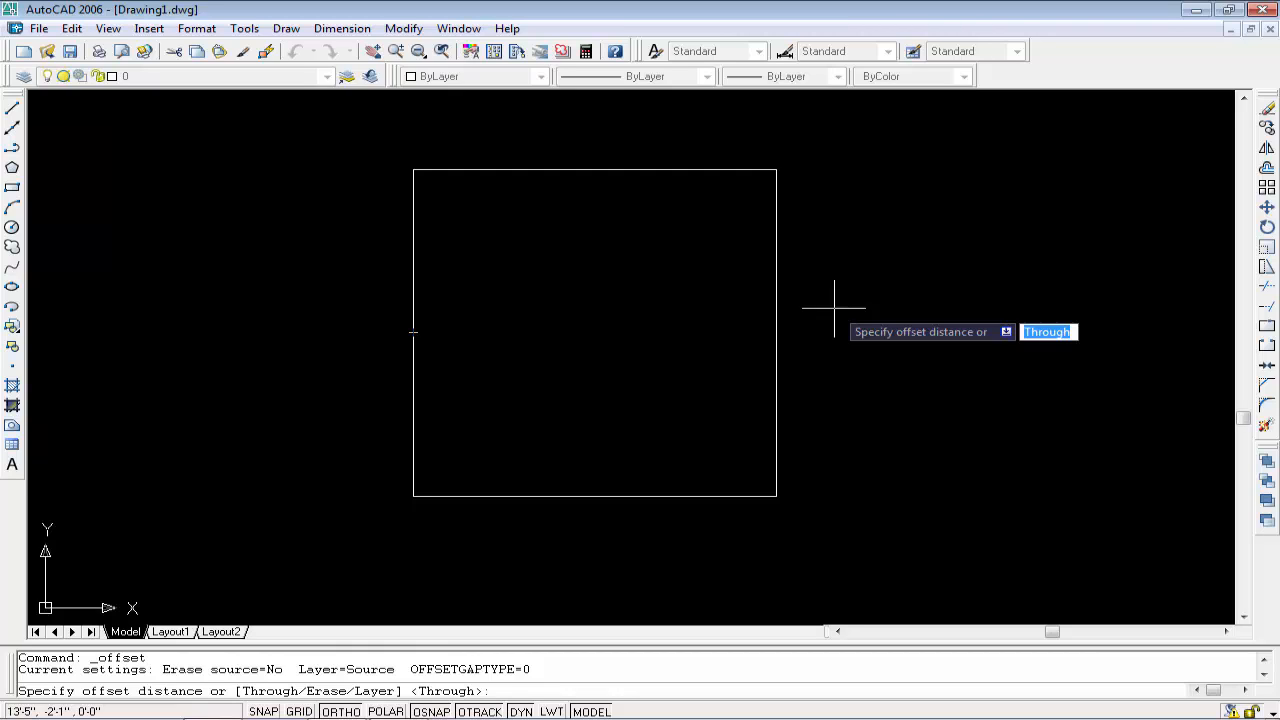
text(1)
text(9)
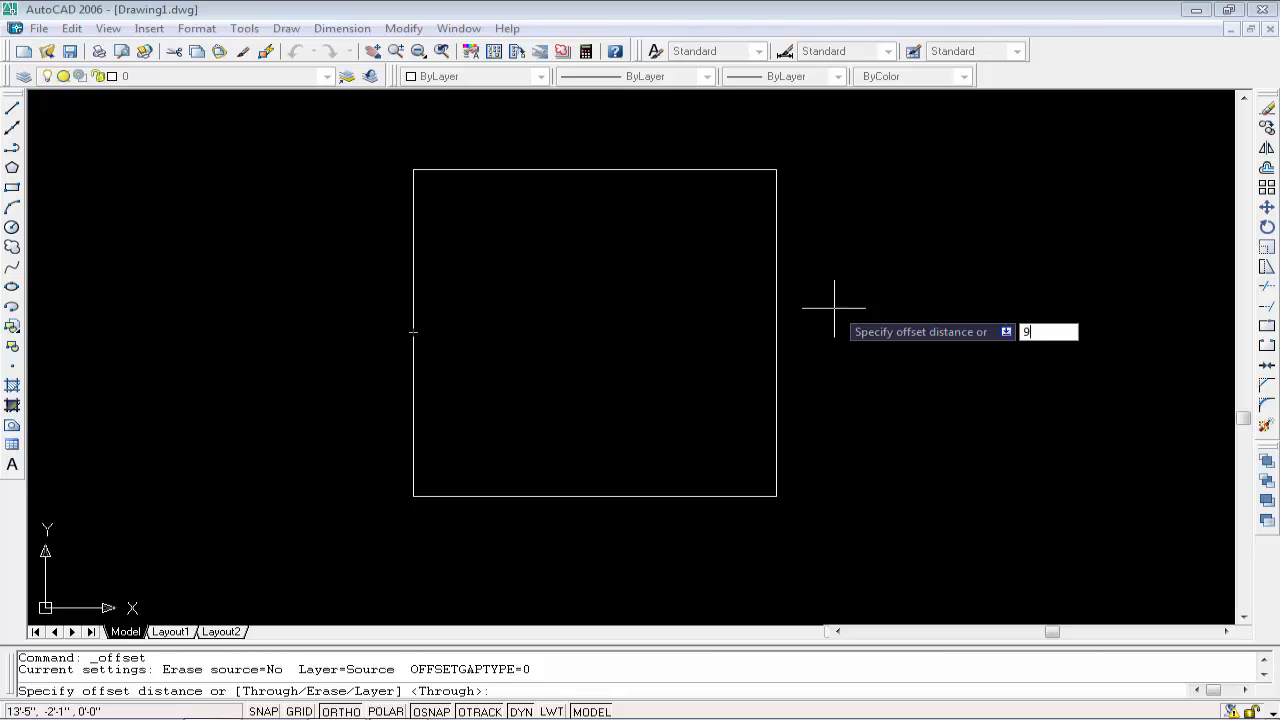
text(")
key(Return)
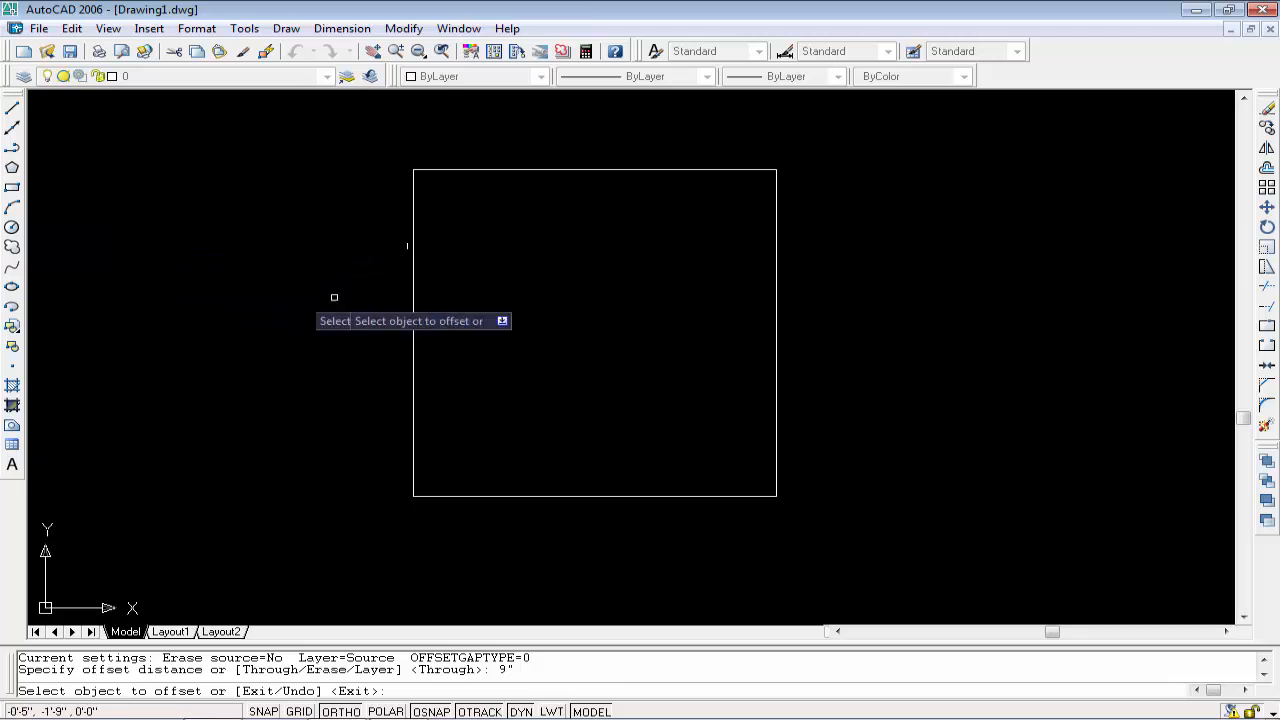
click(415, 283)
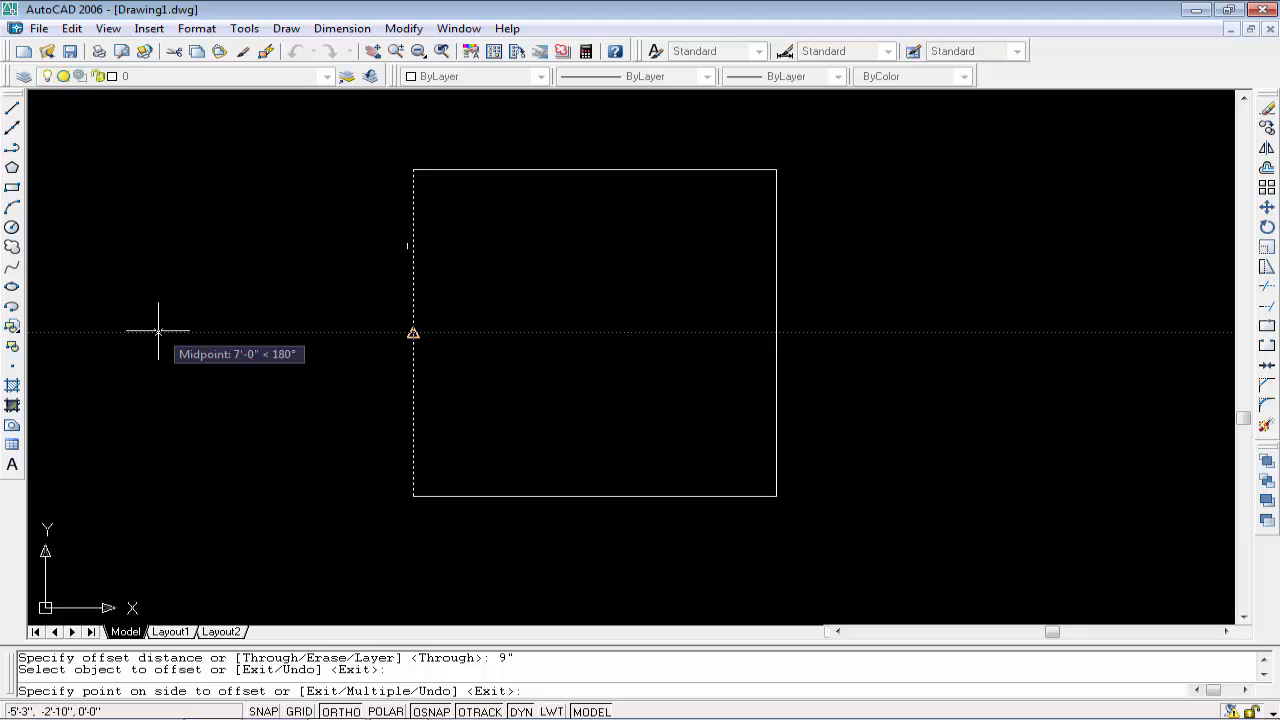
click(158, 330)
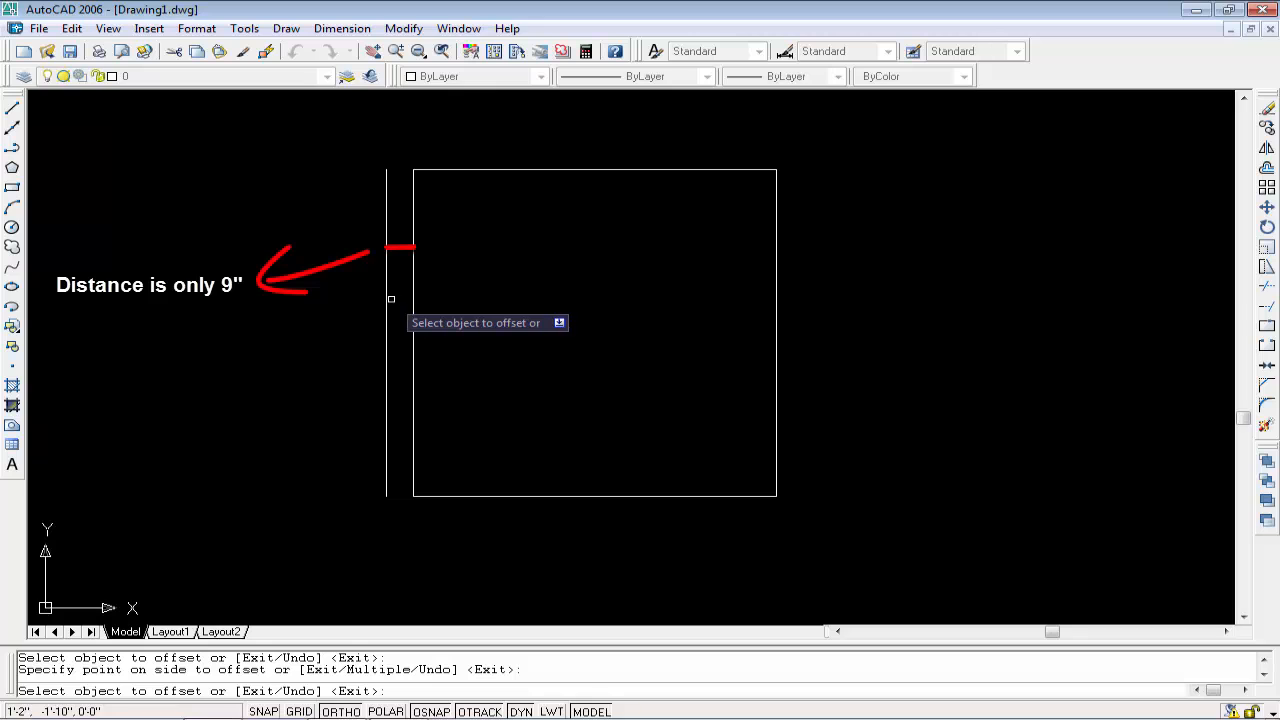
Offset the outline's top, right and bottom lines outward by the same 9" distance
click(546, 169)
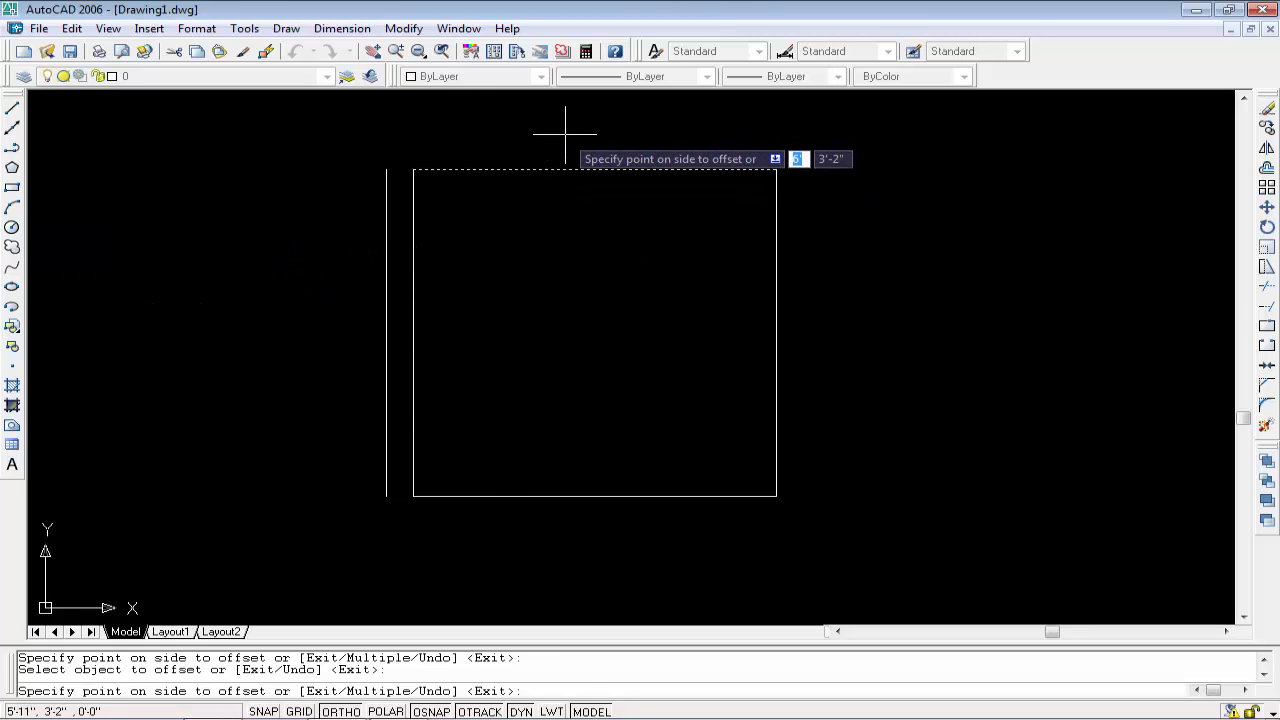
click(576, 137)
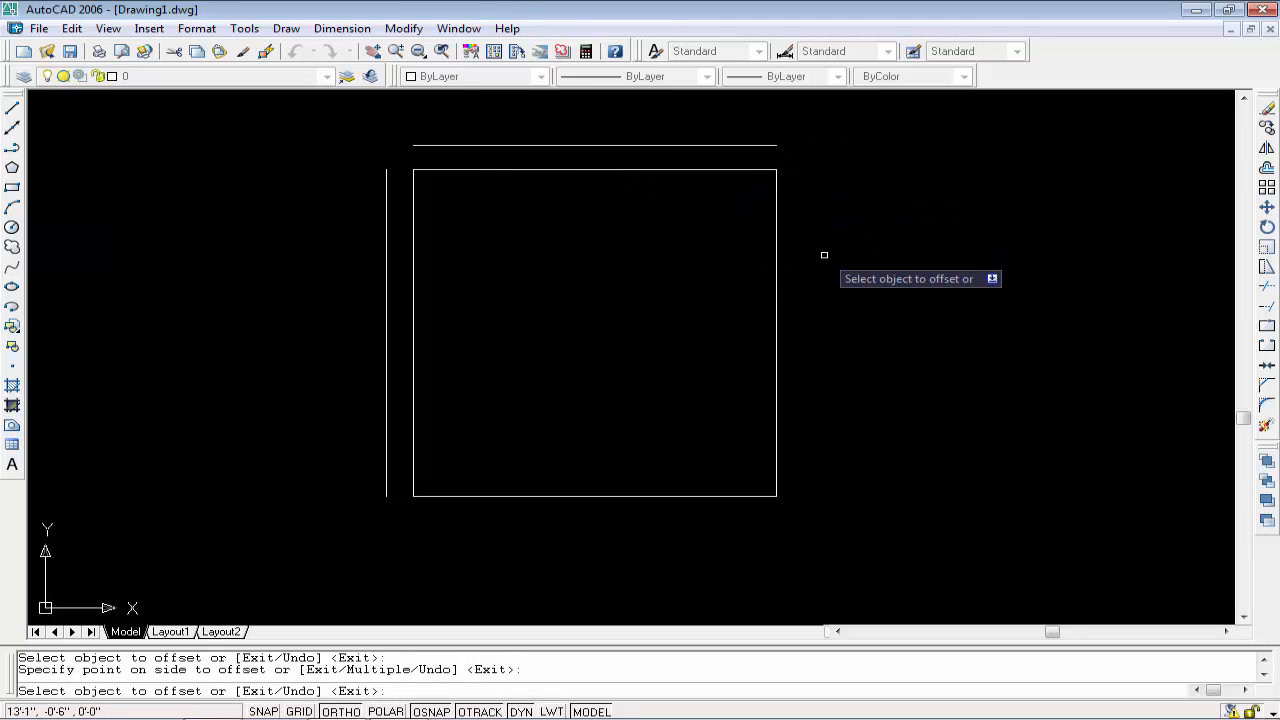
click(779, 280)
click(856, 288)
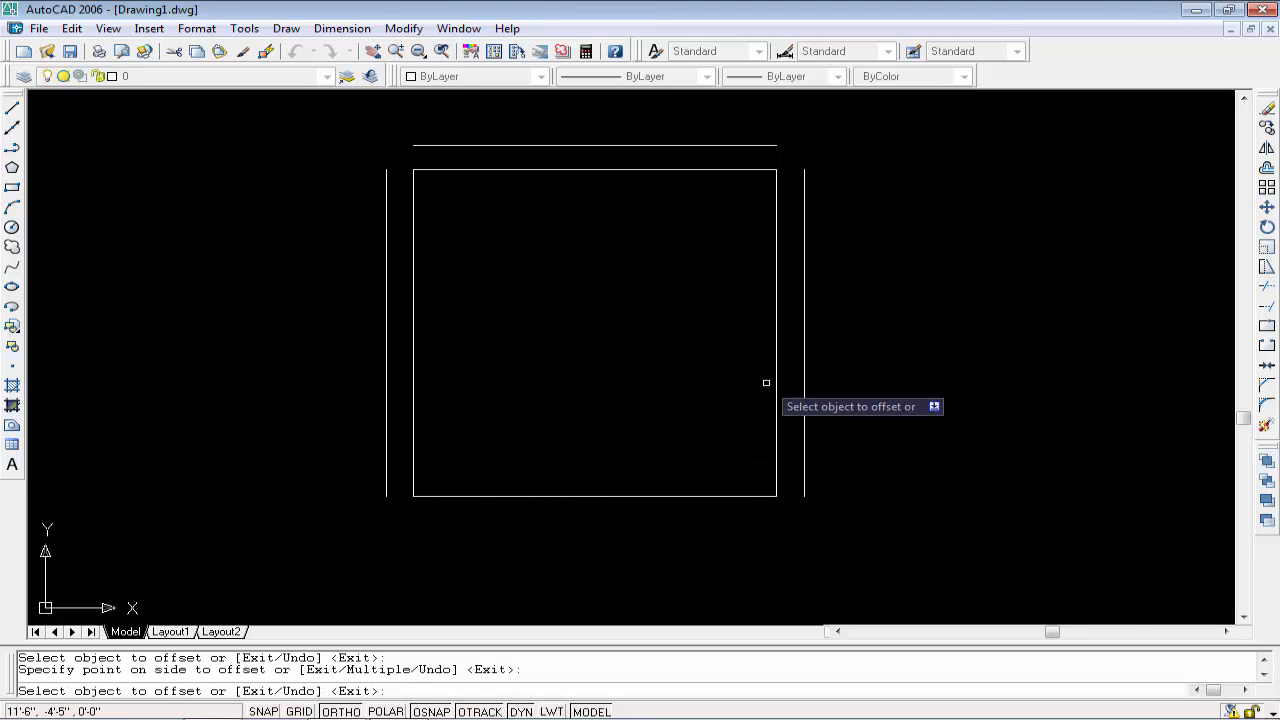
click(620, 497)
click(612, 522)
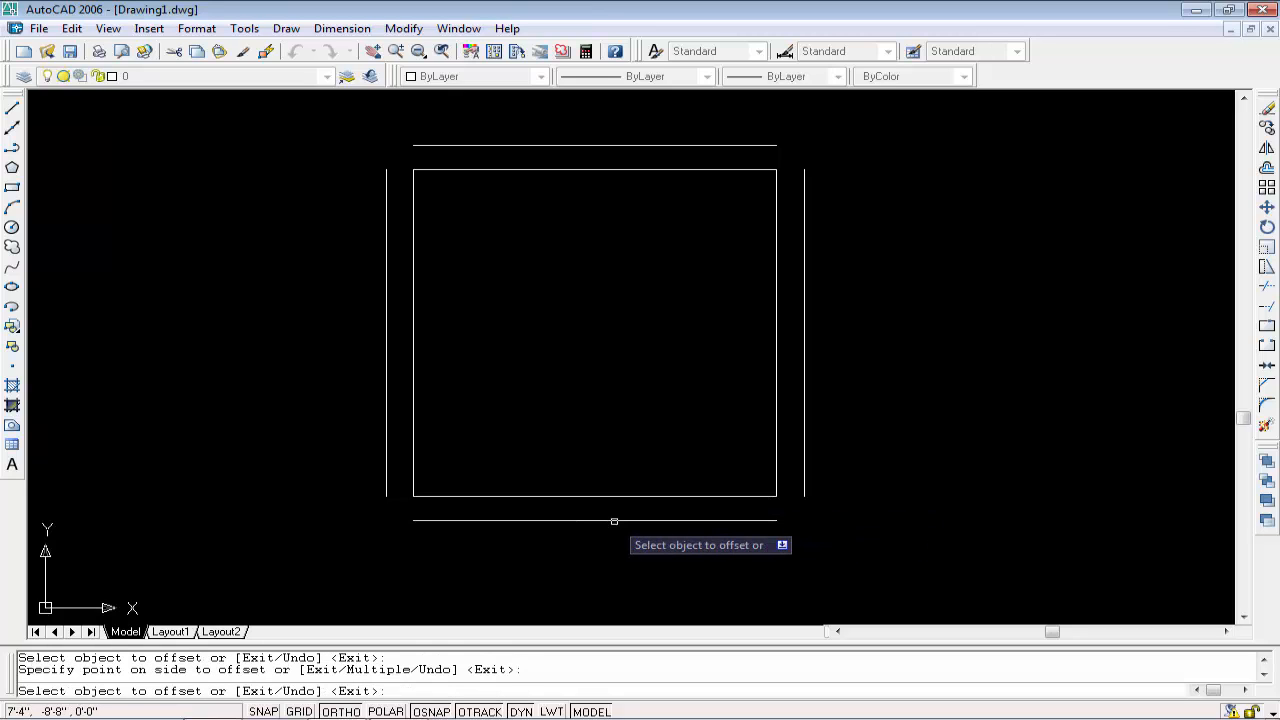
key(Escape)
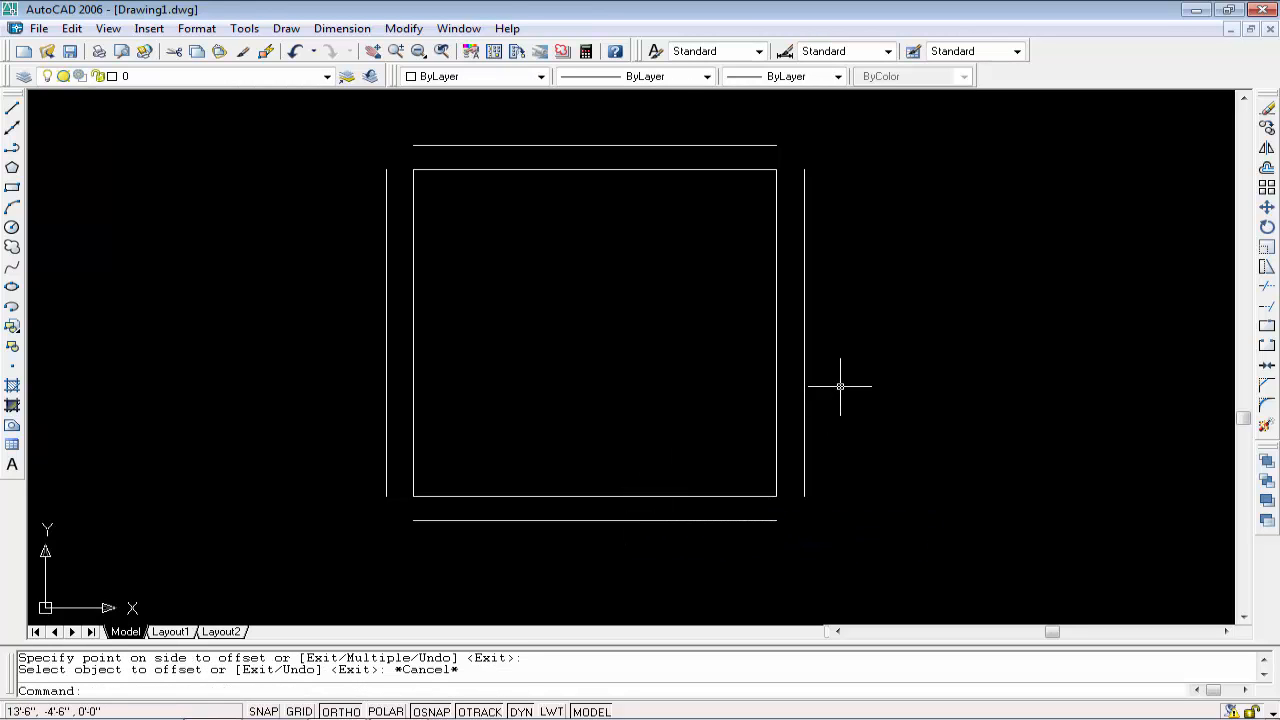